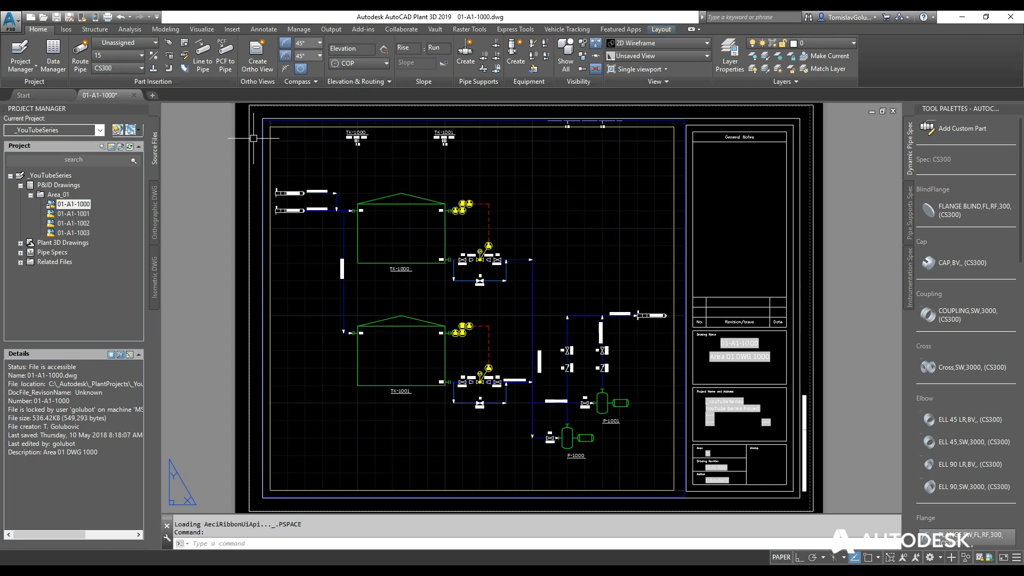
# Step: Switch to the P&ID PIP workspace, dock the tool palette on the right, and show the paper layout
pyautogui.click(930, 557)
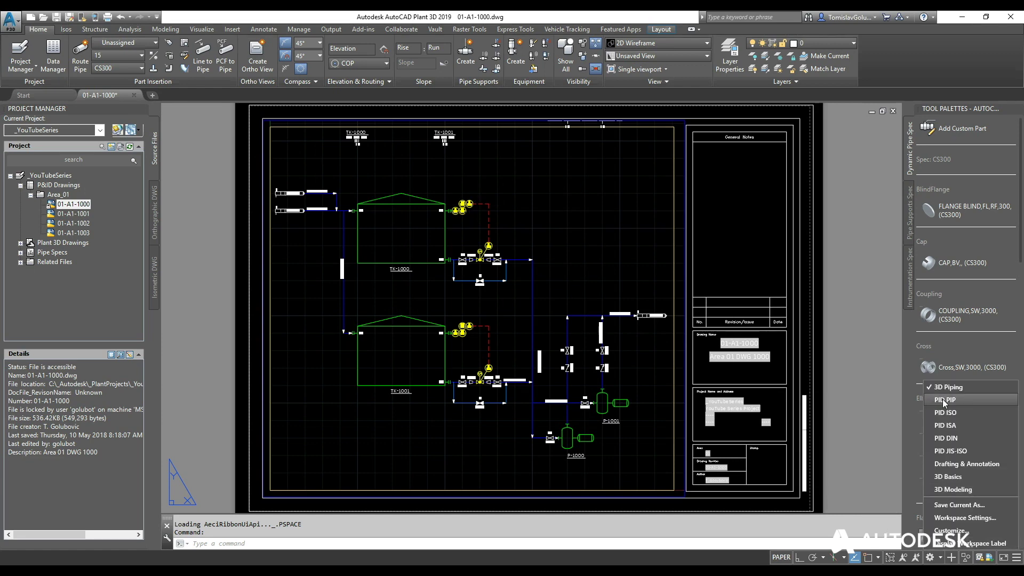
pyautogui.click(945, 400)
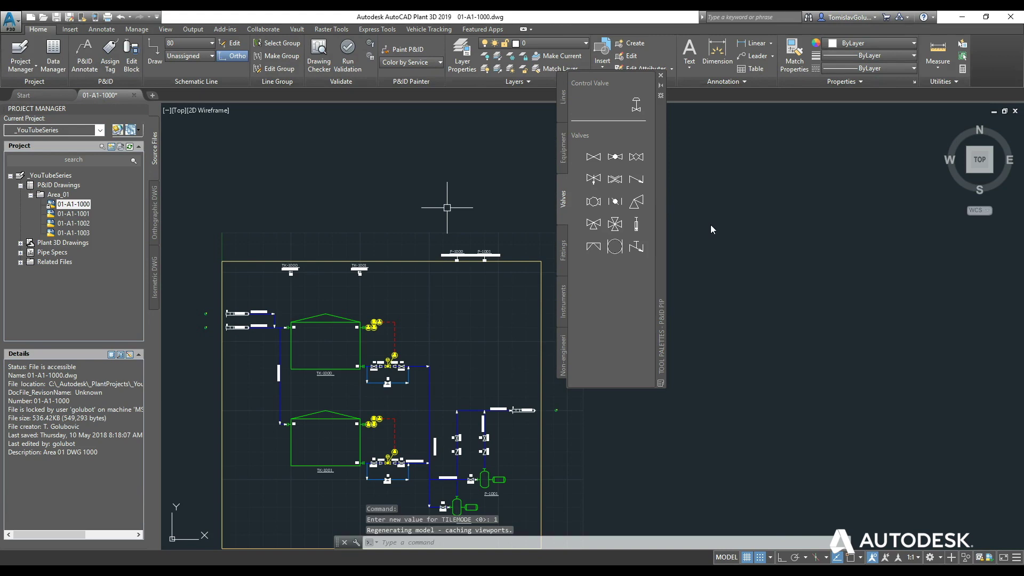
pyautogui.moveTo(661, 225)
pyautogui.mouseDown()
pyautogui.moveTo(893, 278)
pyautogui.moveTo(1016, 280)
pyautogui.mouseUp()
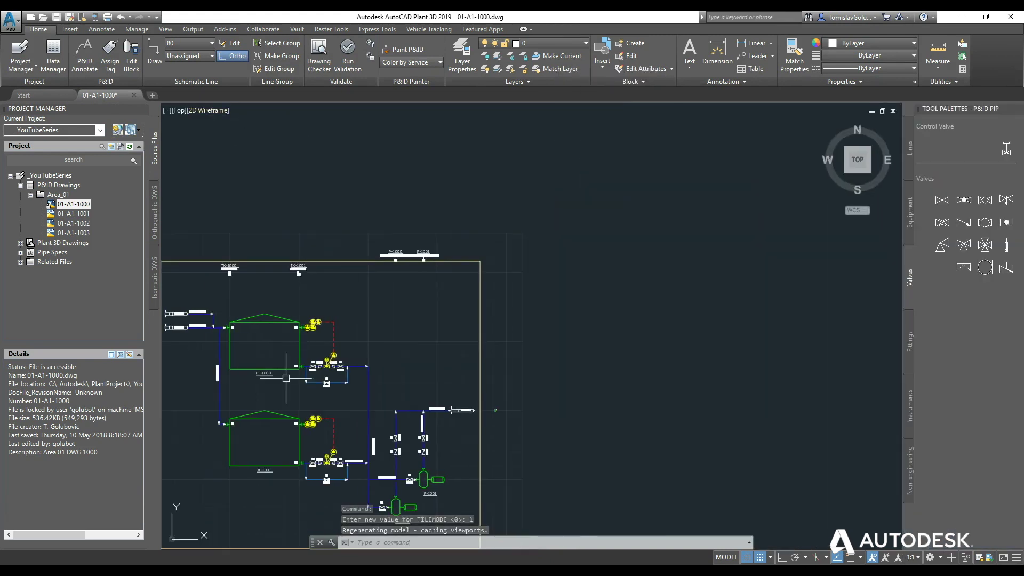
pyautogui.click(726, 557)
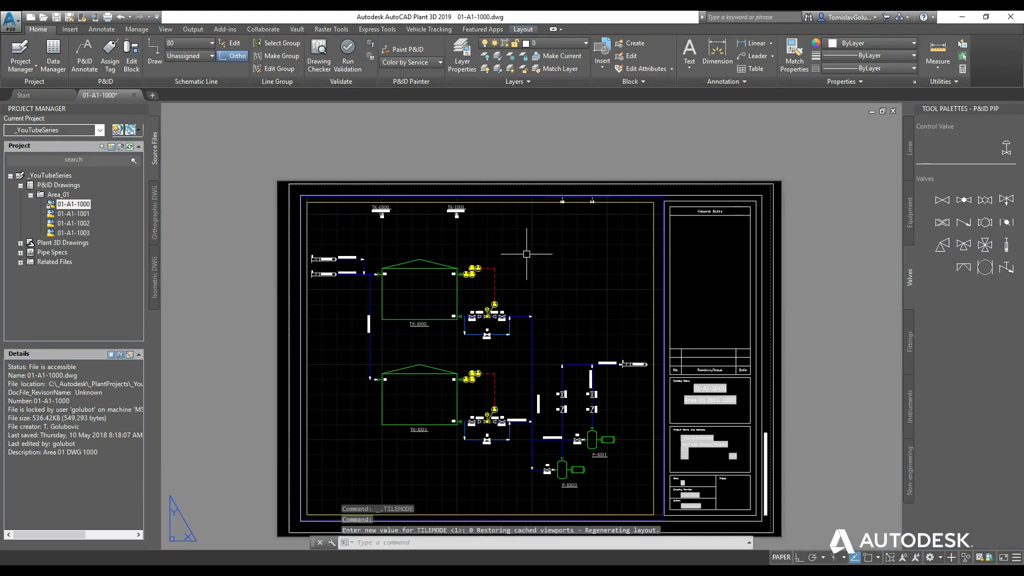
# Step: Open Data Manager and view the P&ID Project Data, then the Project Reports
pyautogui.click(53, 63)
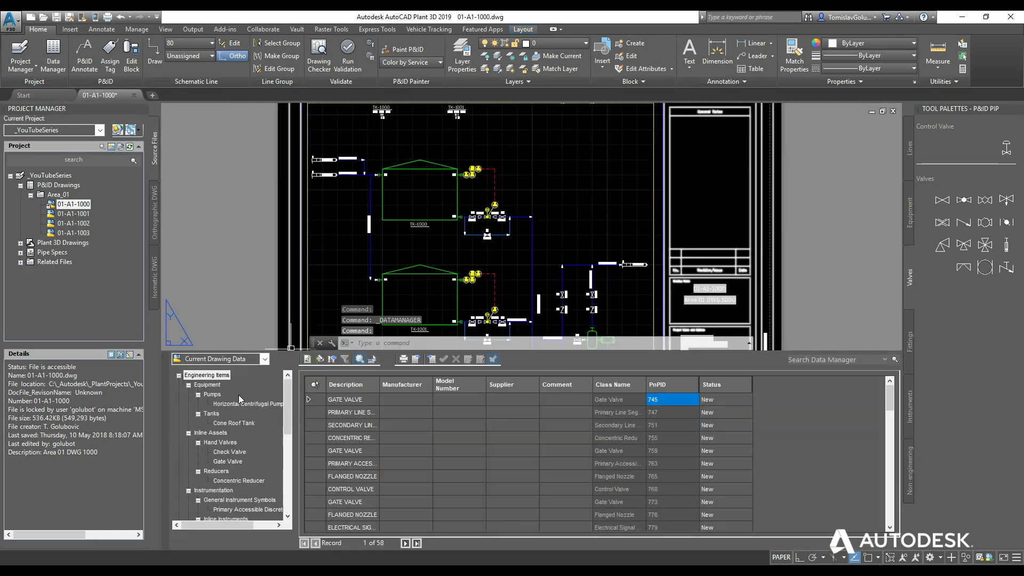
pyautogui.click(255, 364)
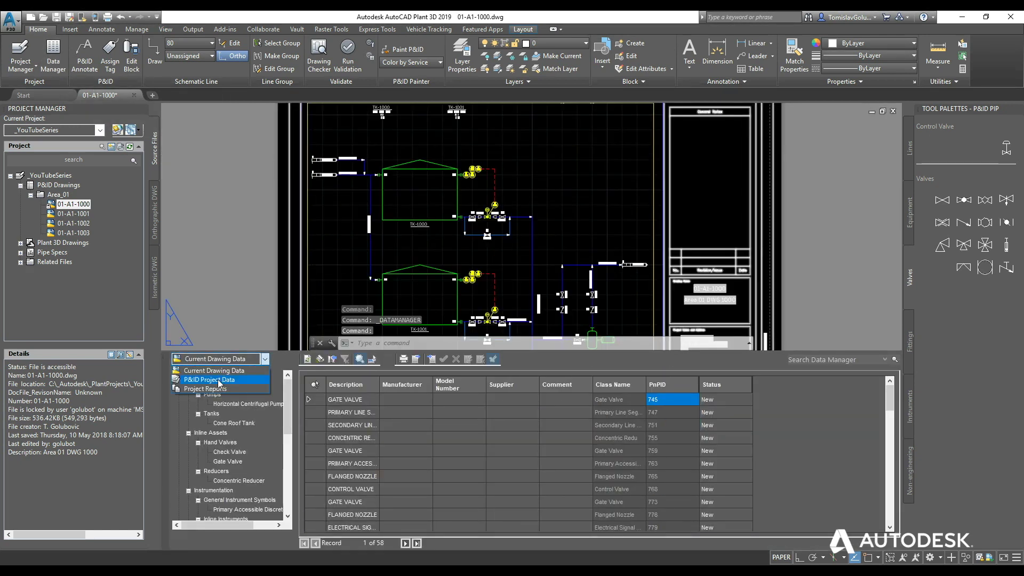
pyautogui.click(223, 379)
pyautogui.click(243, 365)
pyautogui.click(207, 388)
# Step: Load the Control Valve, Document Registry, Equipment, Instrument and Line List reports, then return to current drawing data
pyautogui.click(222, 385)
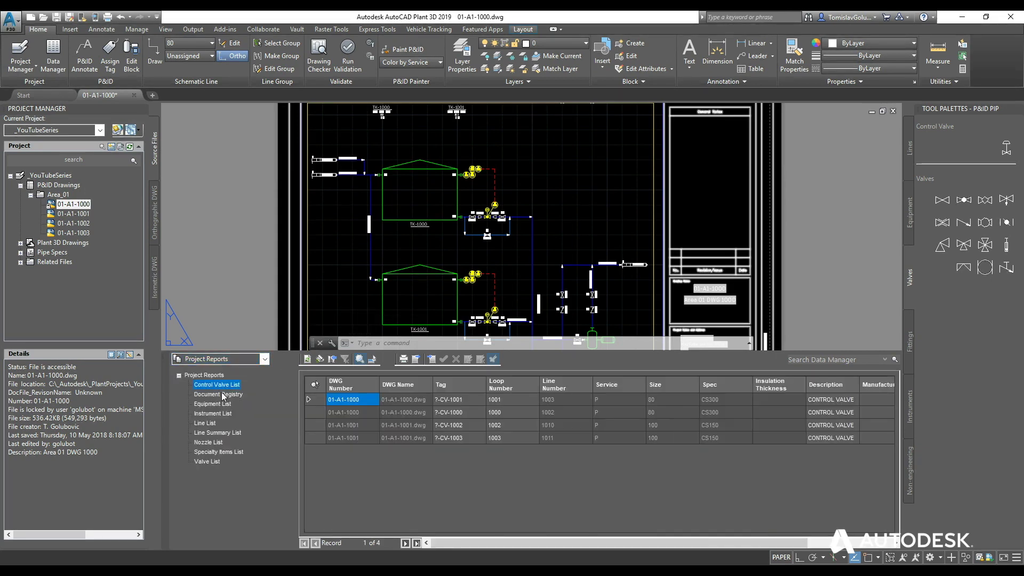
pyautogui.click(222, 395)
pyautogui.click(221, 404)
pyautogui.click(221, 413)
pyautogui.click(206, 423)
pyautogui.click(245, 361)
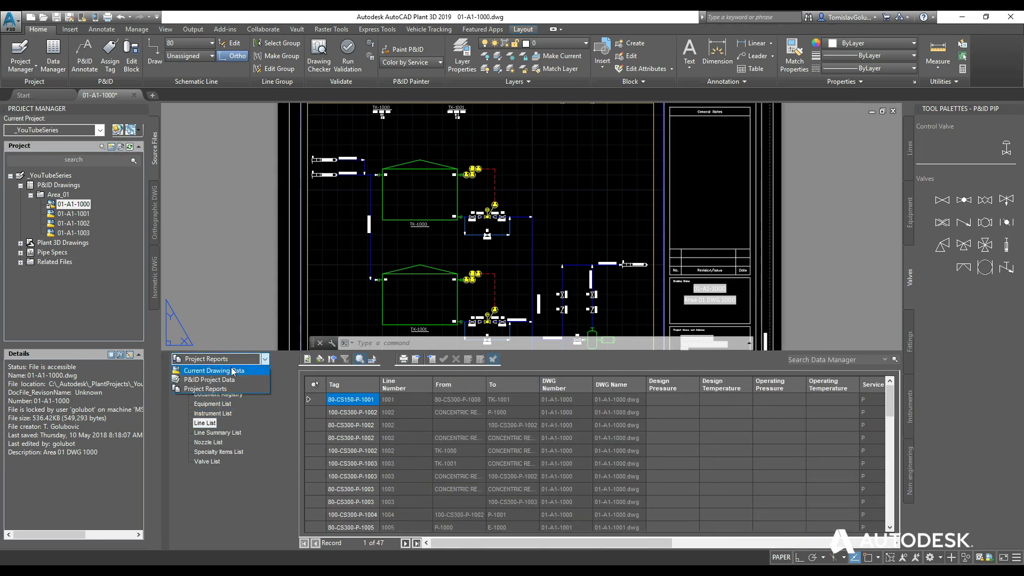
pyautogui.click(213, 369)
pyautogui.click(48, 176)
pyautogui.rightClick(48, 175)
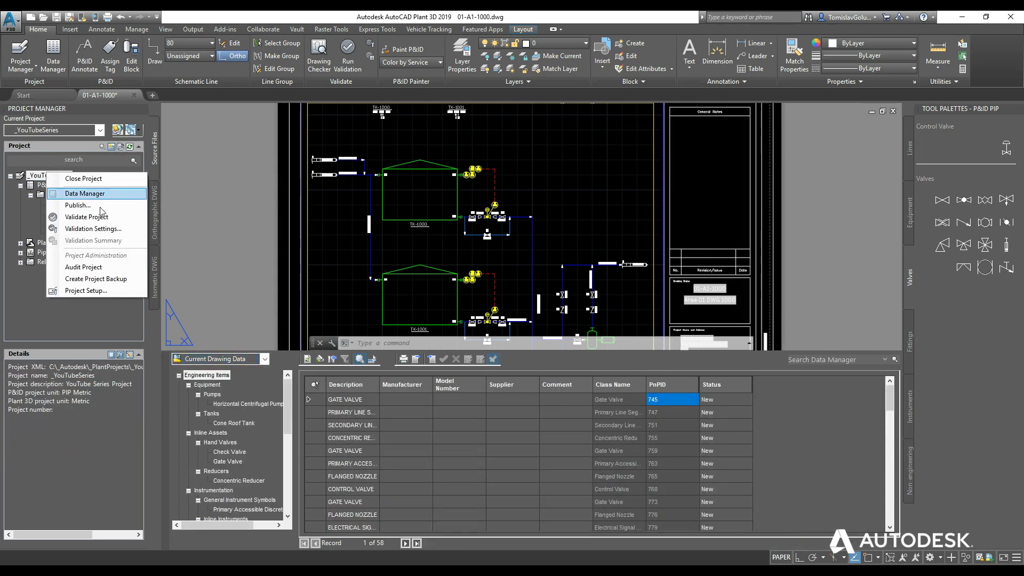
pyautogui.click(88, 291)
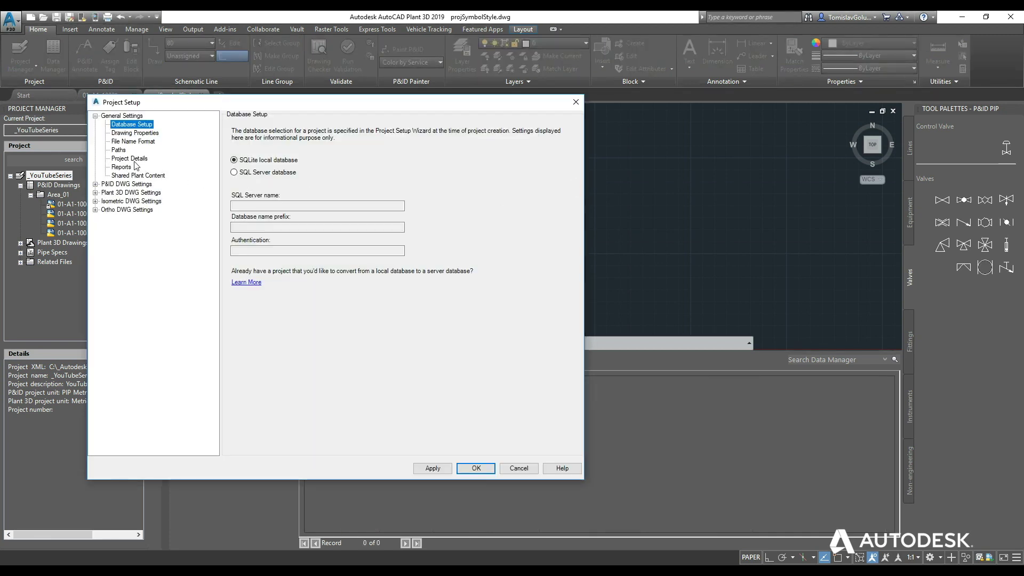
pyautogui.click(122, 167)
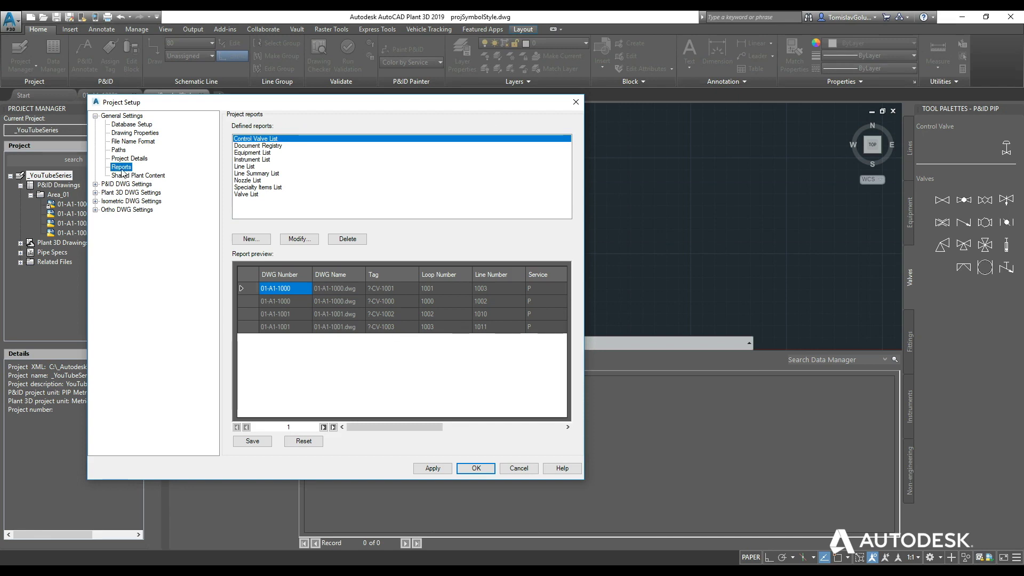
pyautogui.click(277, 146)
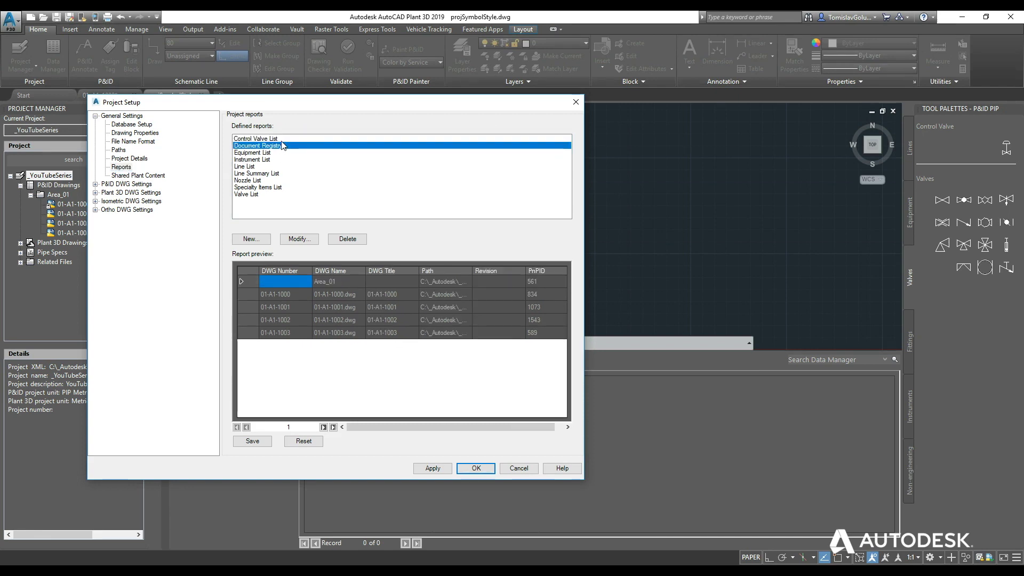
pyautogui.press('Down')
pyautogui.press('Down')
pyautogui.press('Down')
pyautogui.press('Down')
pyautogui.press('Down')
pyautogui.press('Down')
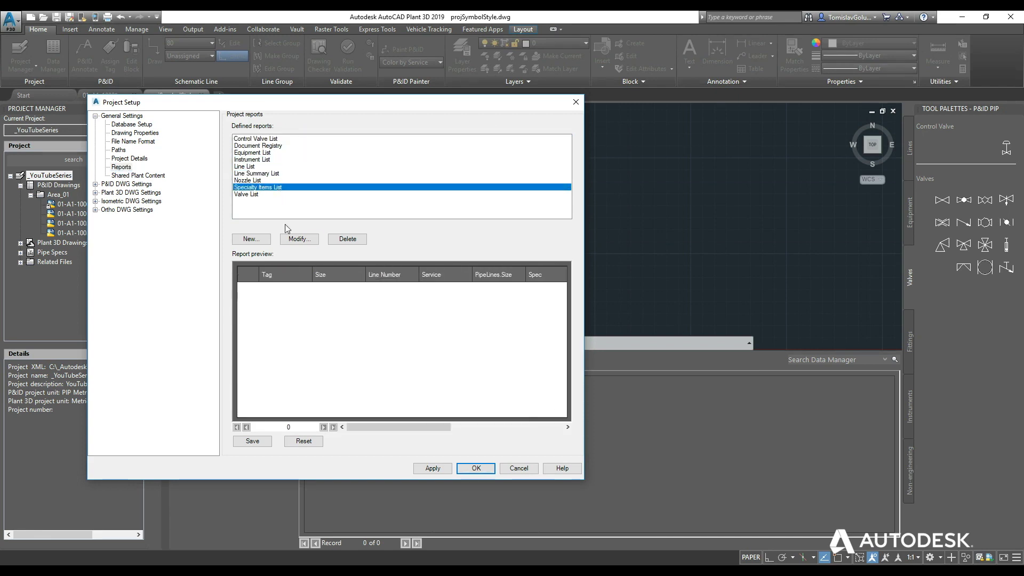
pyautogui.press('Down')
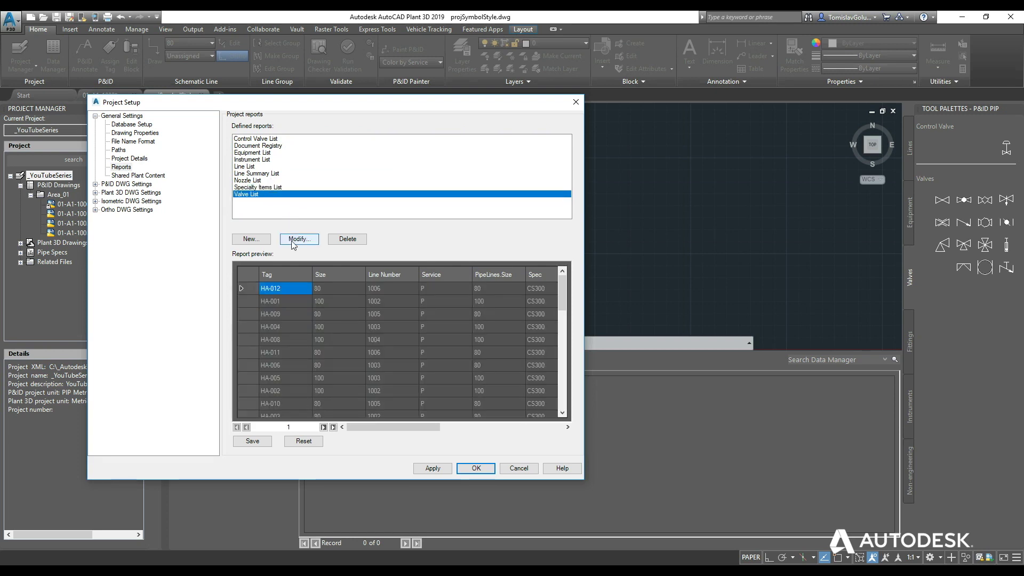
pyautogui.click(292, 239)
pyautogui.moveTo(230, 48); pyautogui.dragTo(294, 65)
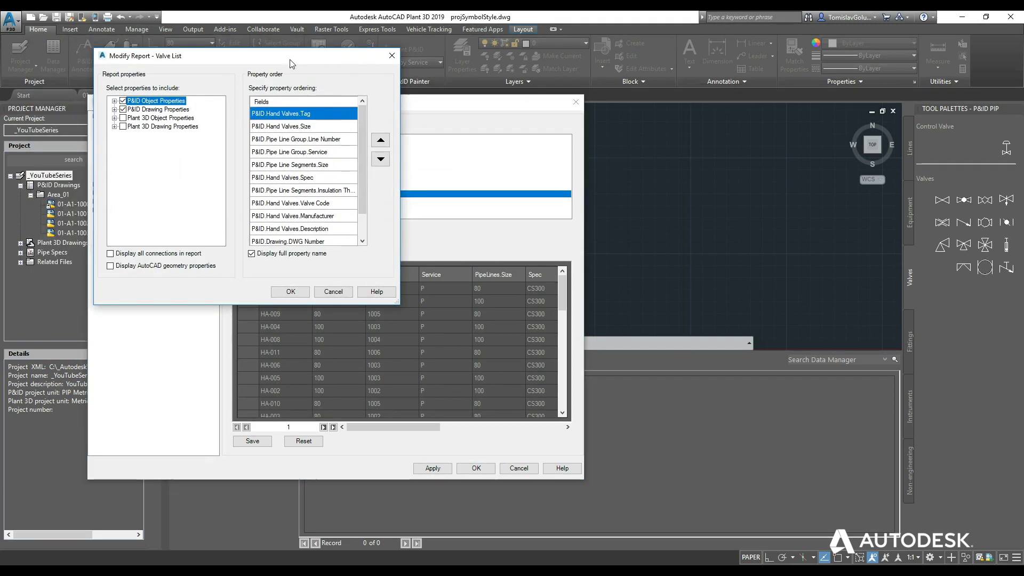
pyautogui.moveTo(399, 302); pyautogui.dragTo(575, 409)
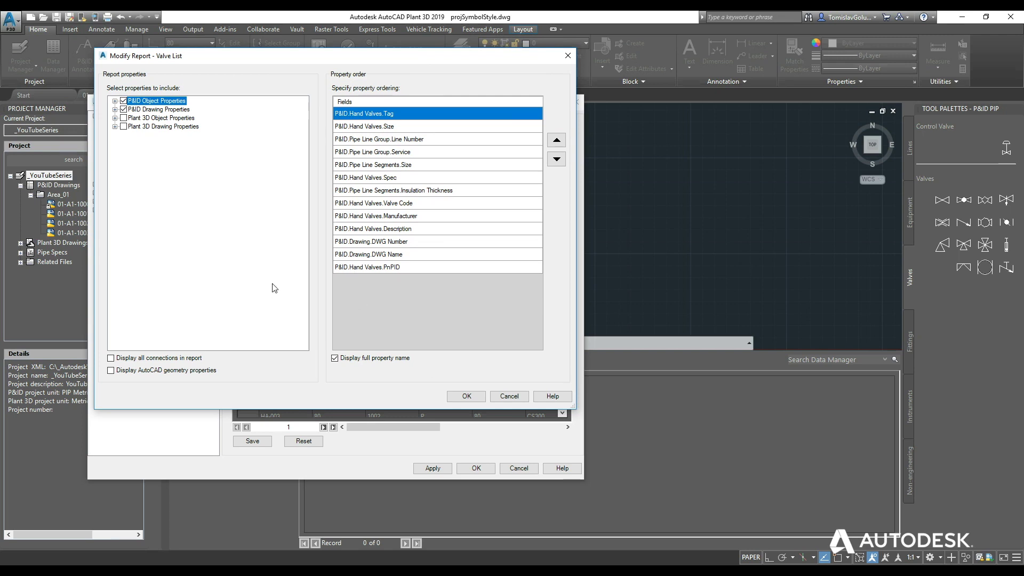
pyautogui.click(508, 396)
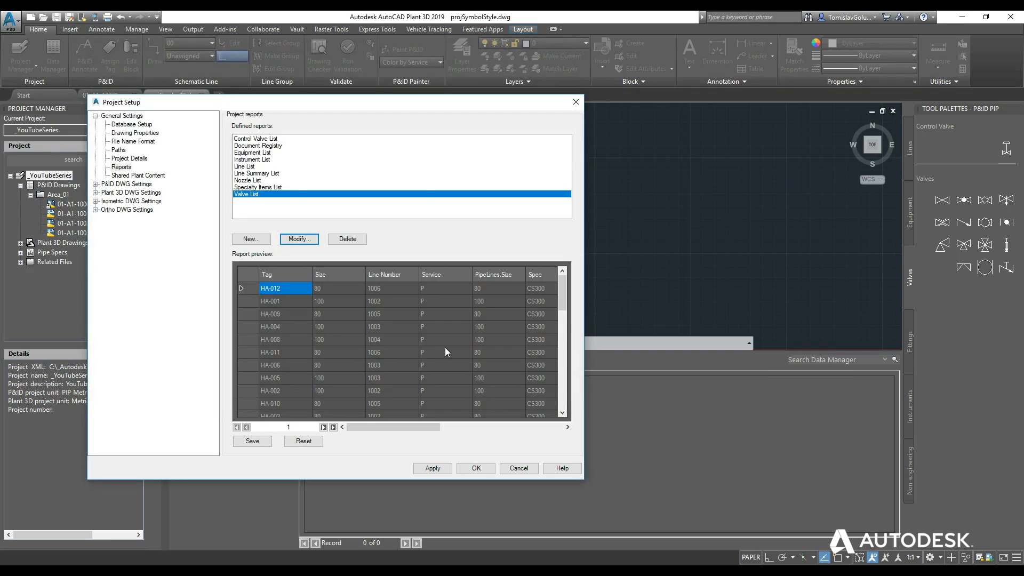
pyautogui.click(510, 468)
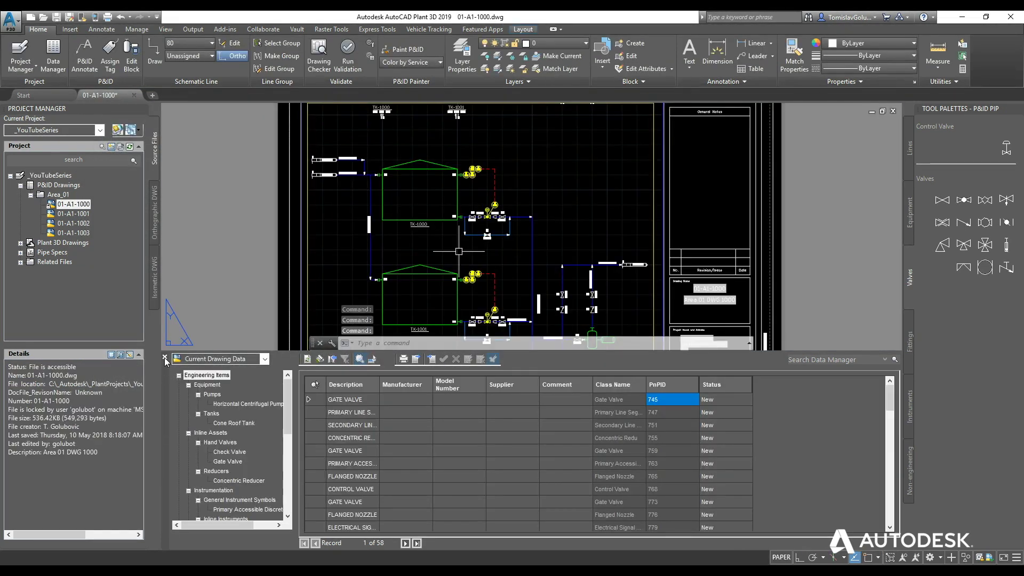
# Step: Close and reopen Data Manager, zoom the drawing to extents, and pan toward the title block
pyautogui.click(166, 359)
pyautogui.middleClick(525, 281)
pyautogui.middleClick(526, 281)
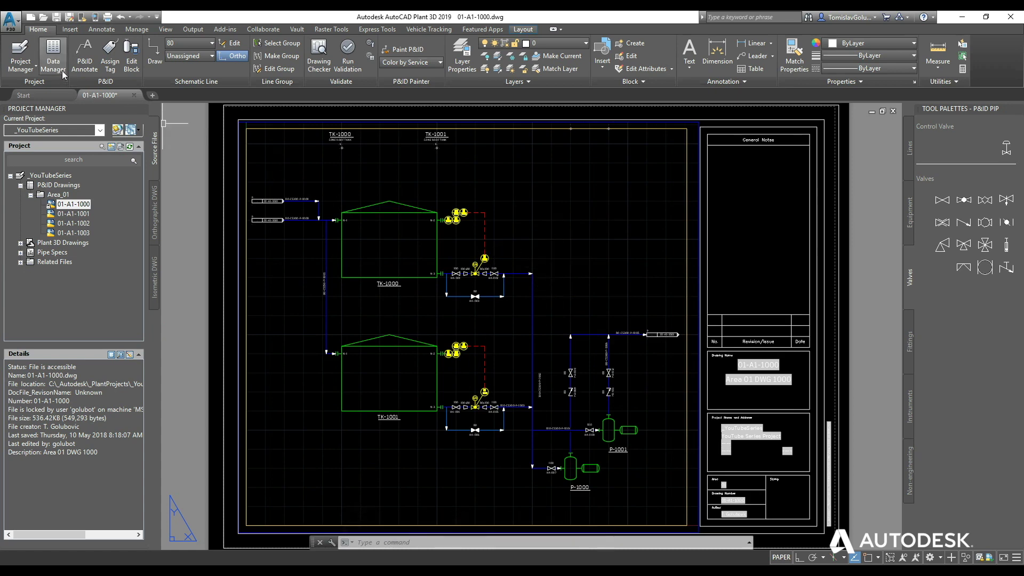
pyautogui.click(54, 56)
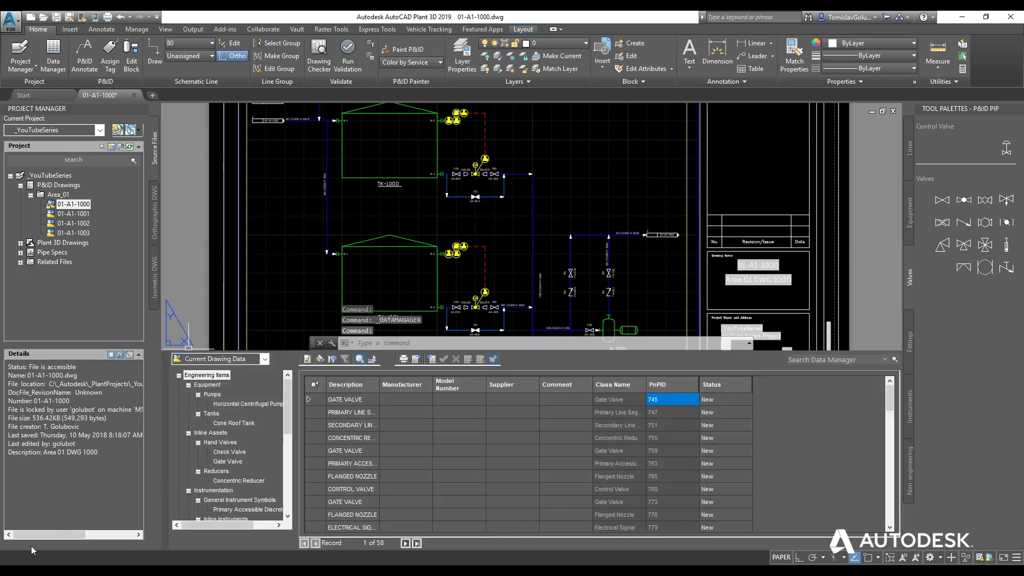
pyautogui.click(24, 563)
pyautogui.click(386, 245)
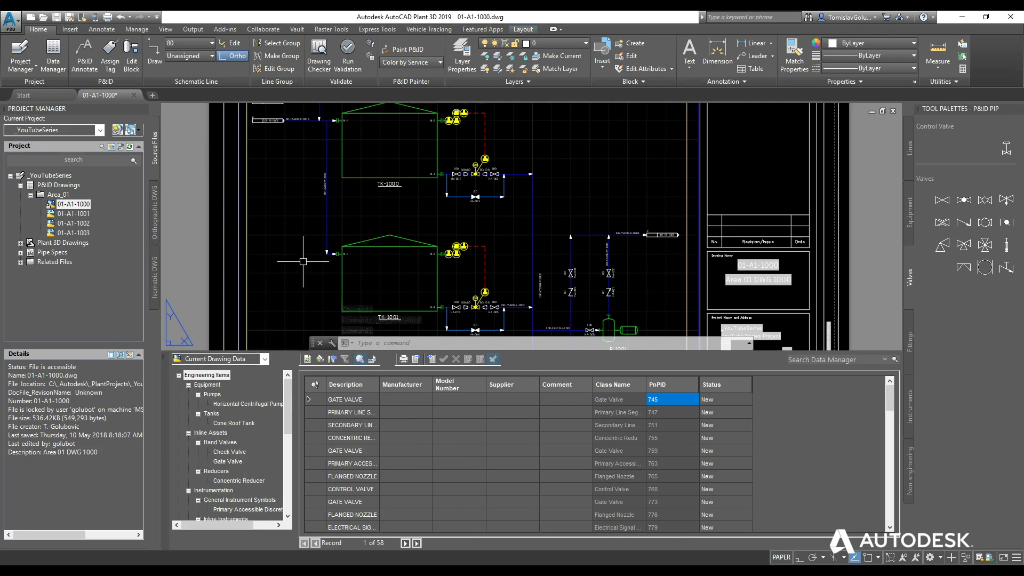
pyautogui.scroll(5, 475, 265)
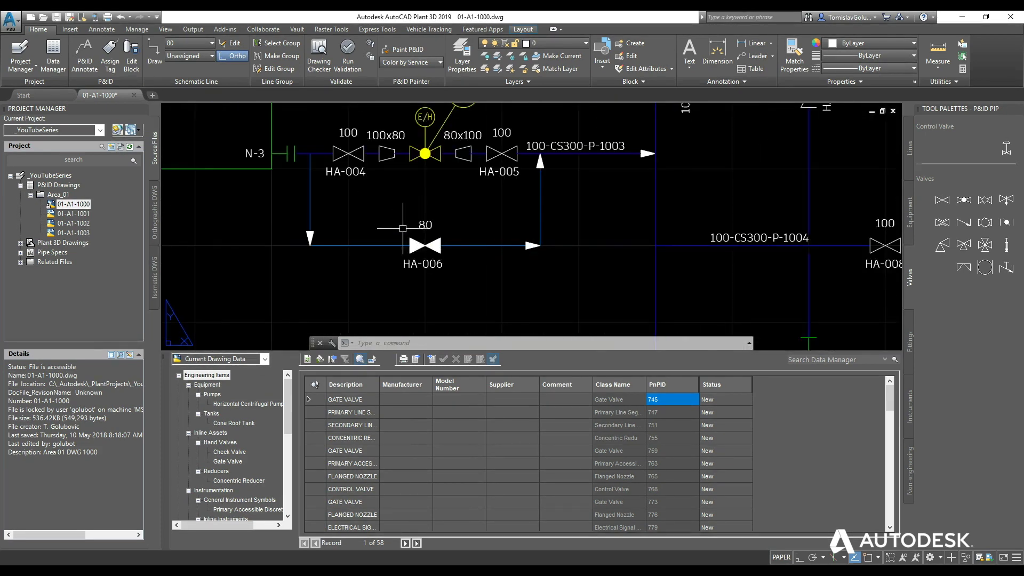
pyautogui.scroll(-4, 435, 242)
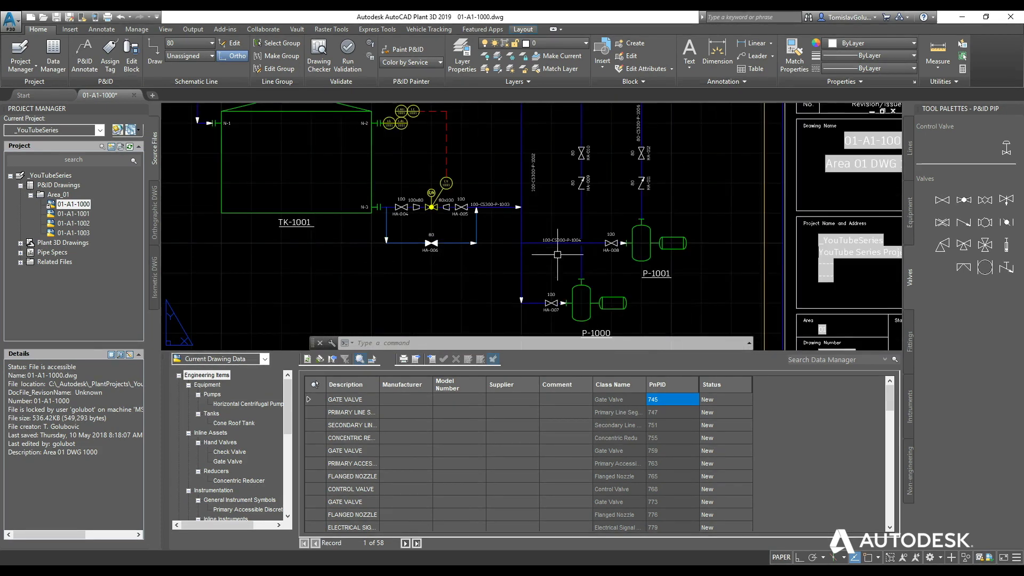
pyautogui.moveTo(557, 256); pyautogui.dragTo(532, 226, button='middle')
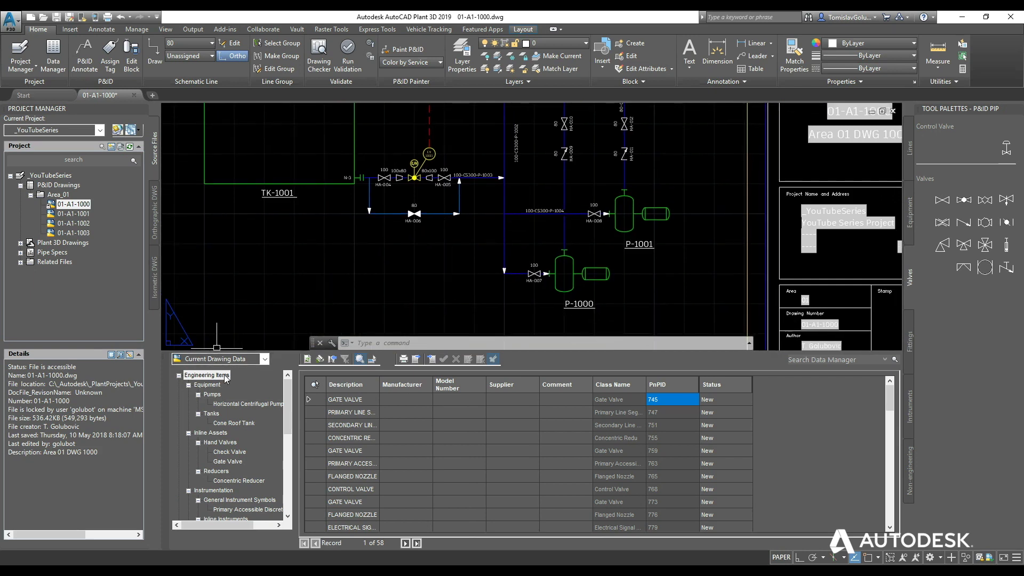
# Step: Select Hand Valves > Gate Valve in the tree and preview the Export settings without exporting
pyautogui.click(219, 442)
pyautogui.click(228, 461)
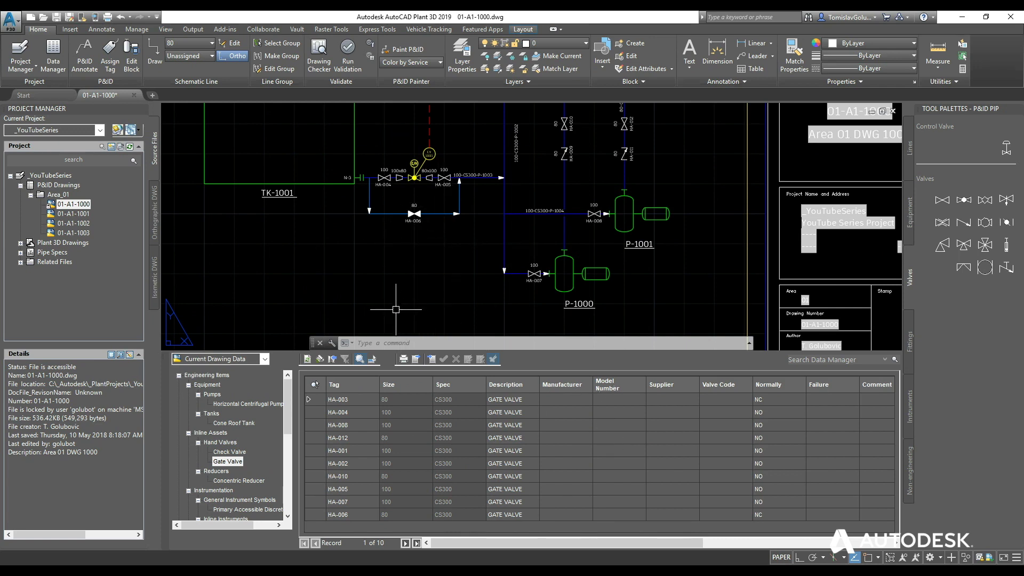
pyautogui.click(417, 363)
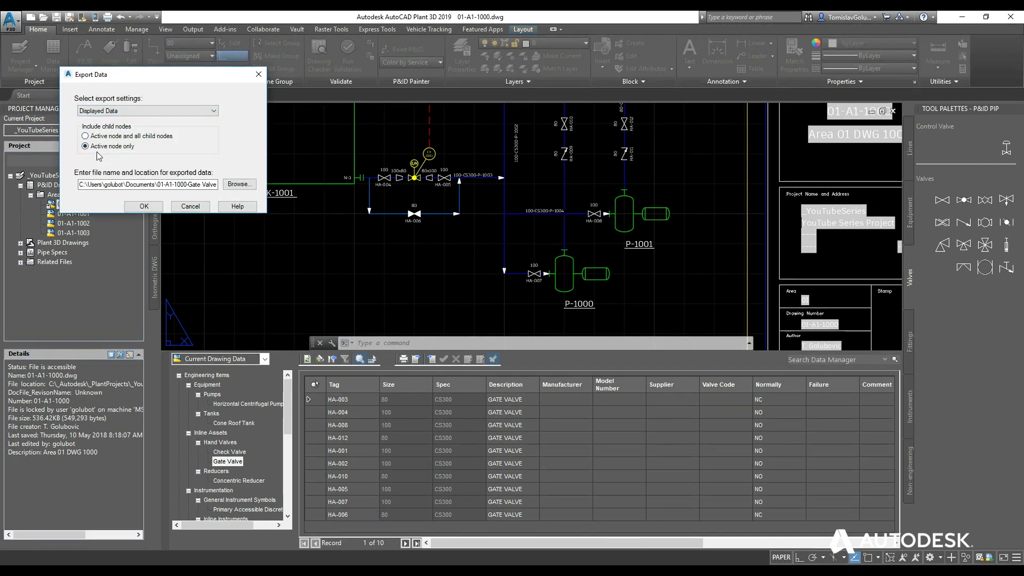
pyautogui.click(101, 110)
pyautogui.click(103, 109)
pyautogui.moveTo(129, 80); pyautogui.dragTo(384, 139)
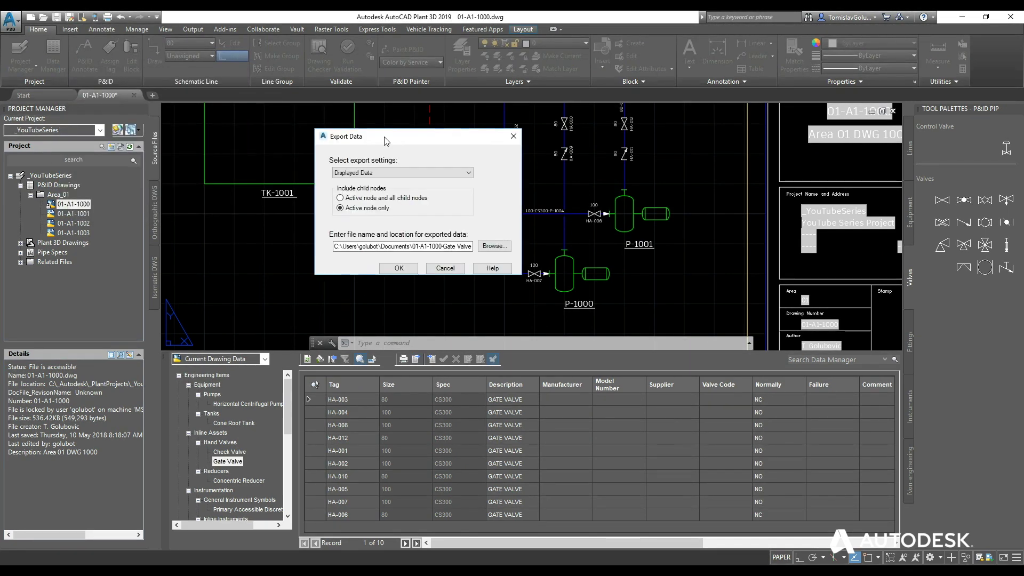
pyautogui.click(445, 267)
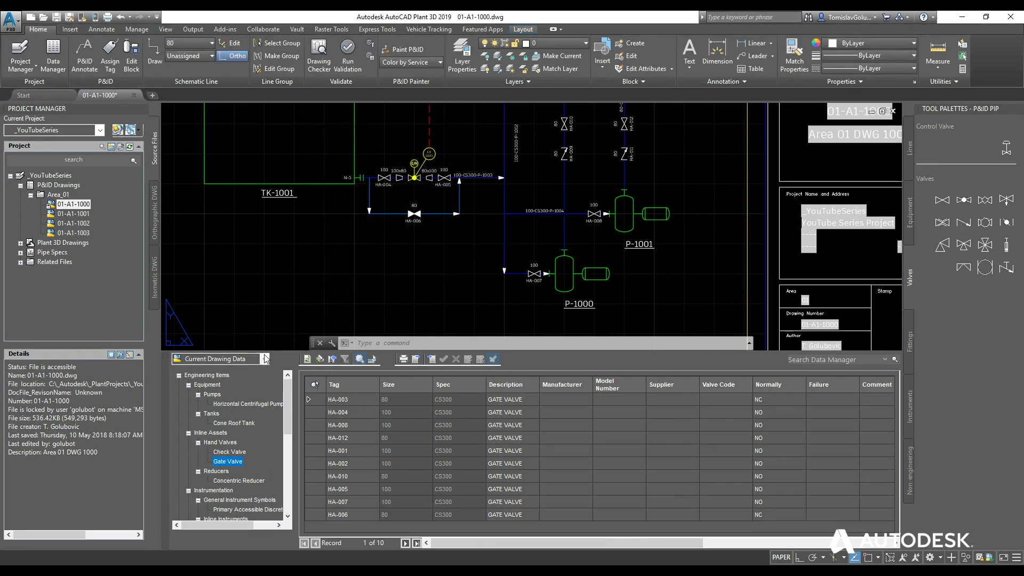
# Step: Export the Gate Valve node to 01-A1-1000-Gate Valve.xls on the Desktop
pyautogui.click(415, 359)
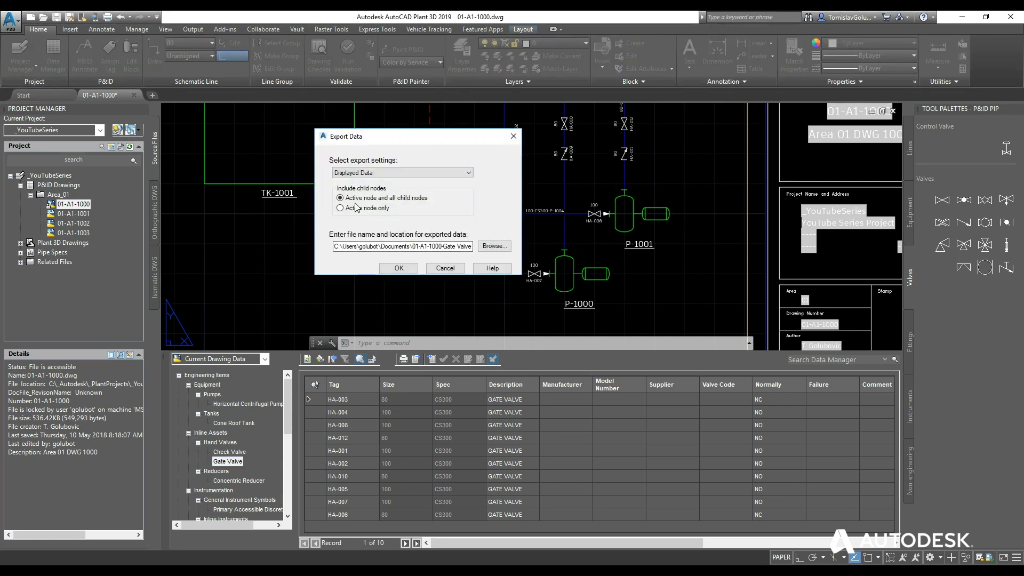
pyautogui.click(494, 245)
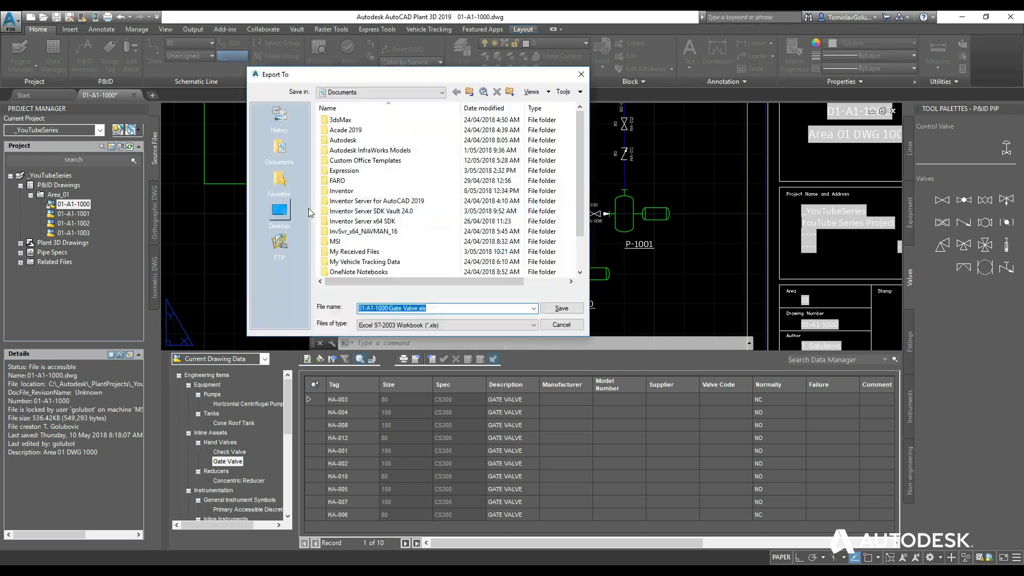
pyautogui.click(278, 213)
pyautogui.click(561, 308)
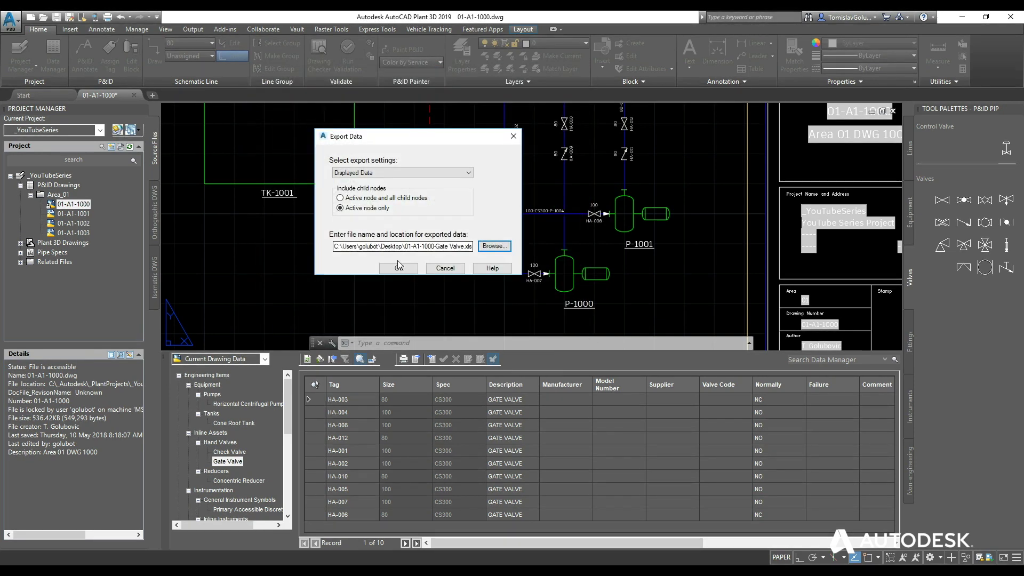
pyautogui.click(398, 268)
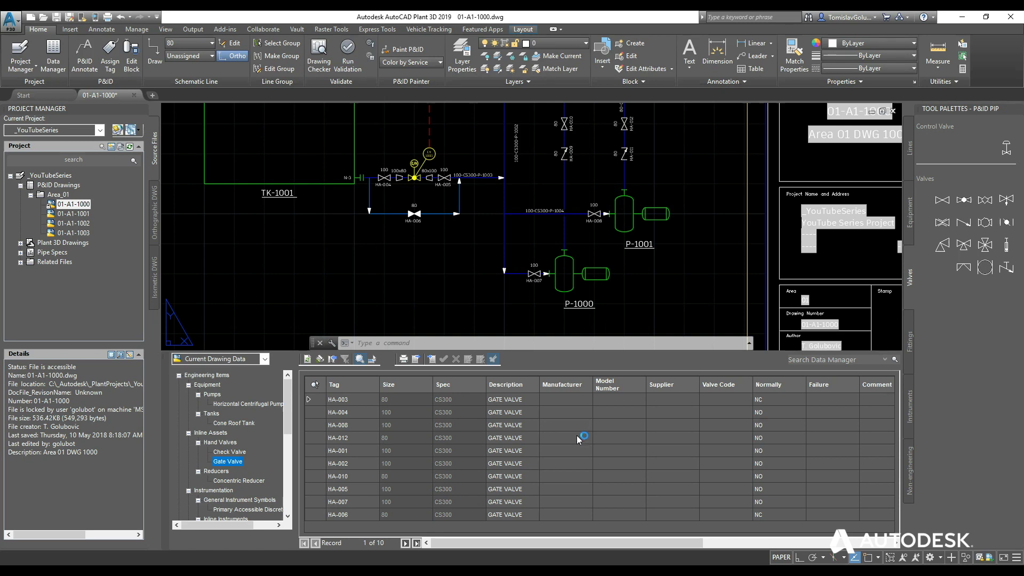
# Step: Launch Excel and open 01-A1-1000-Gate Valve.xls from the Desktop
pyautogui.click(283, 557)
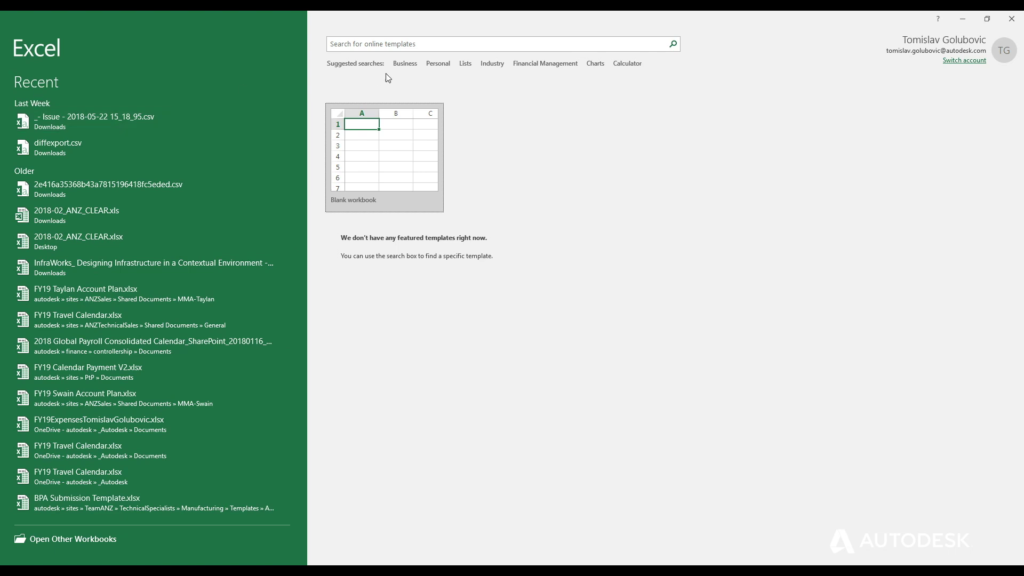
pyautogui.click(75, 538)
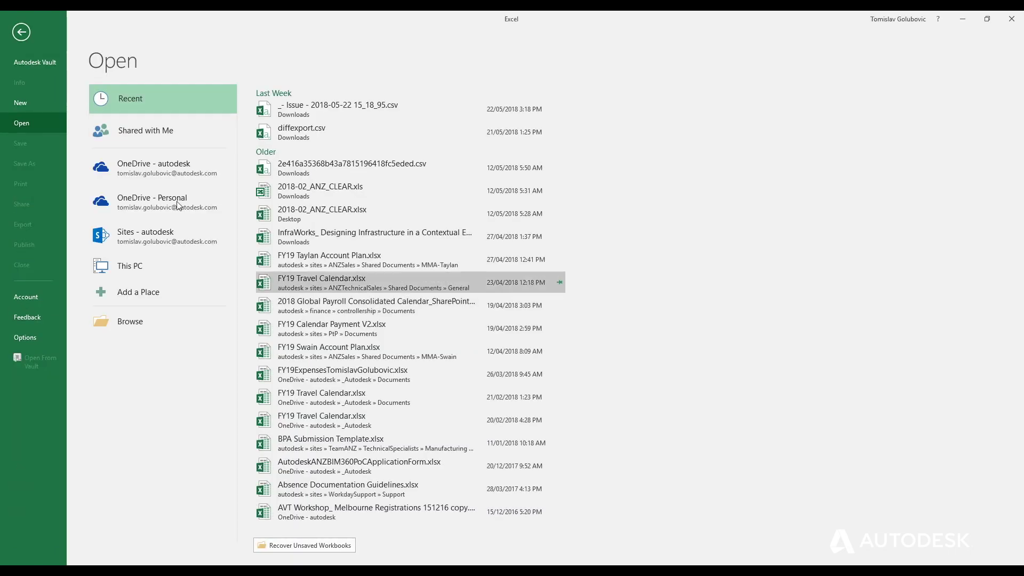
pyautogui.click(130, 321)
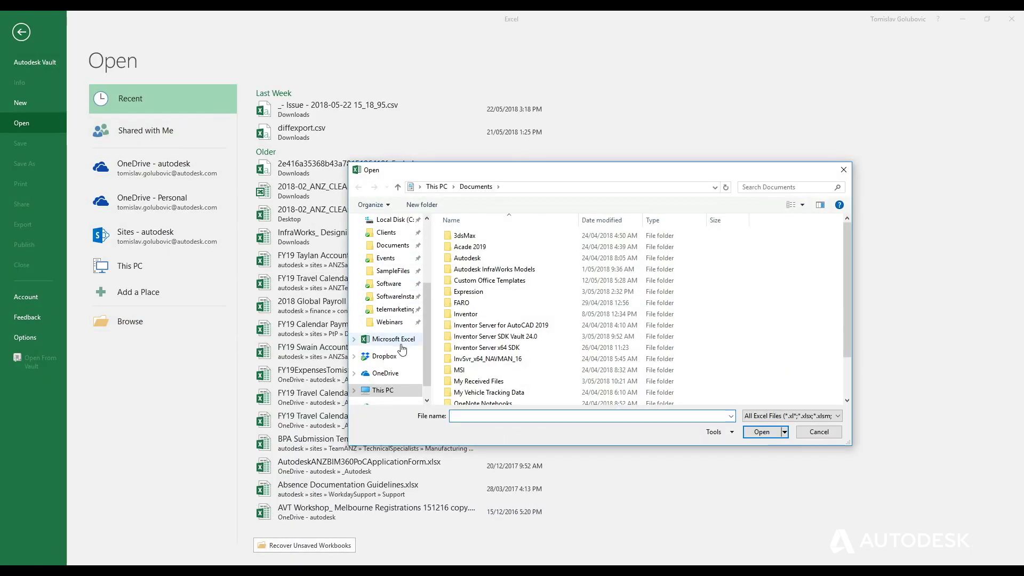
pyautogui.moveTo(426, 299); pyautogui.dragTo(426, 234)
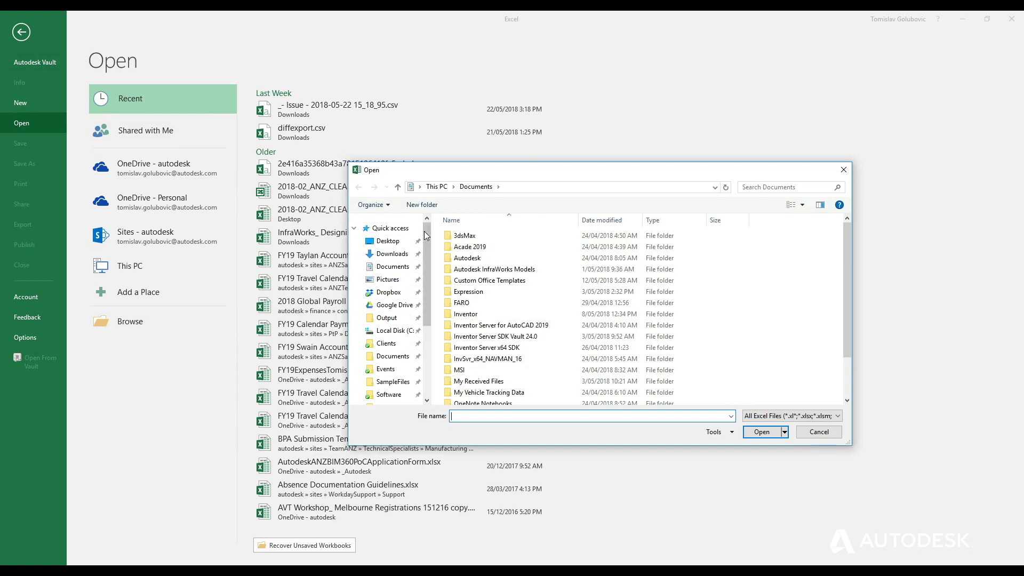
pyautogui.click(388, 241)
pyautogui.click(515, 281)
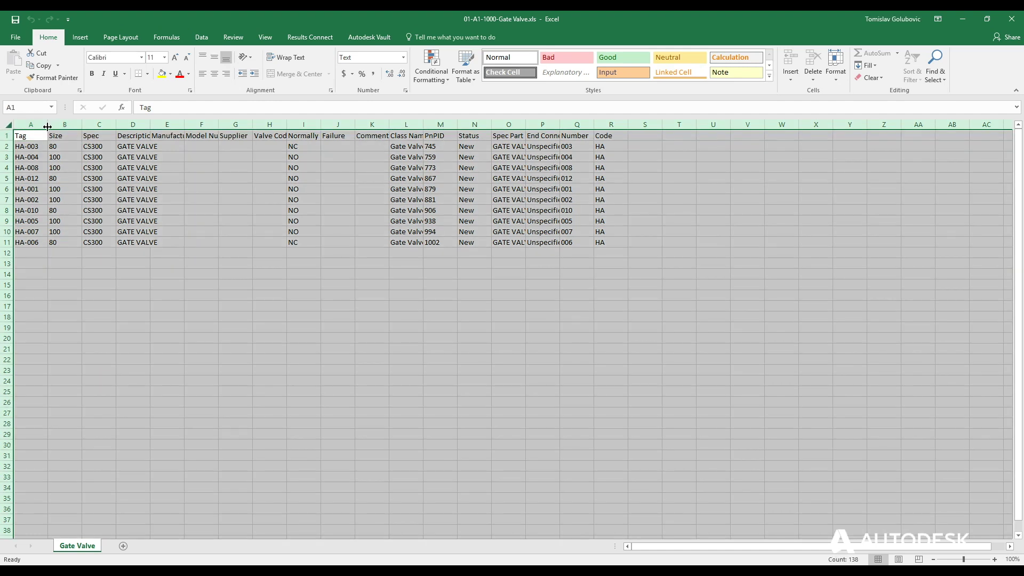
# Step: AutoFit all columns, confirm PnPID value 745 is protected, and select the first Manufacturer cell
pyautogui.doubleClick(47, 124)
pyautogui.click(162, 180)
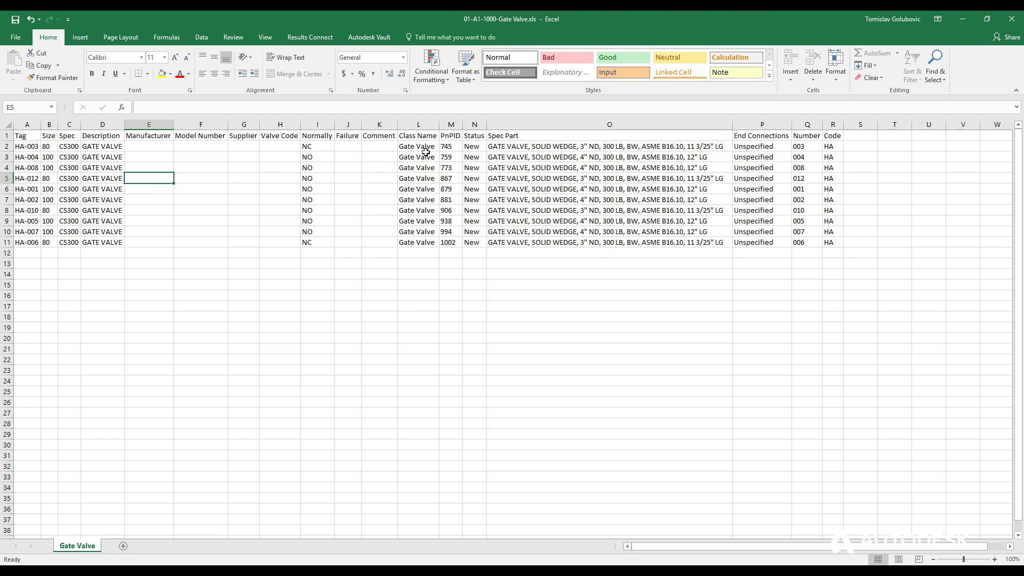
pyautogui.click(450, 147)
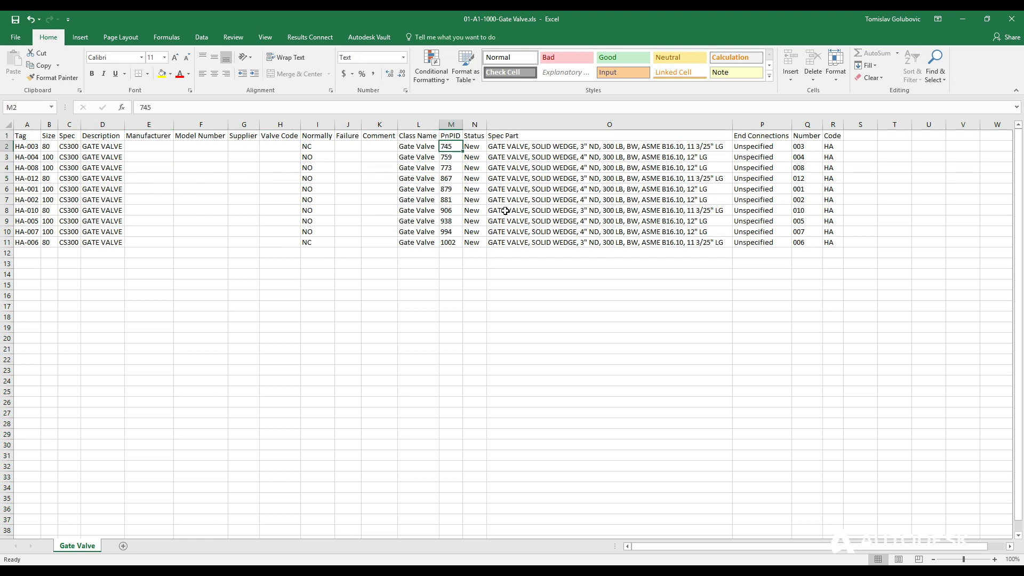
pyautogui.press('Delete')
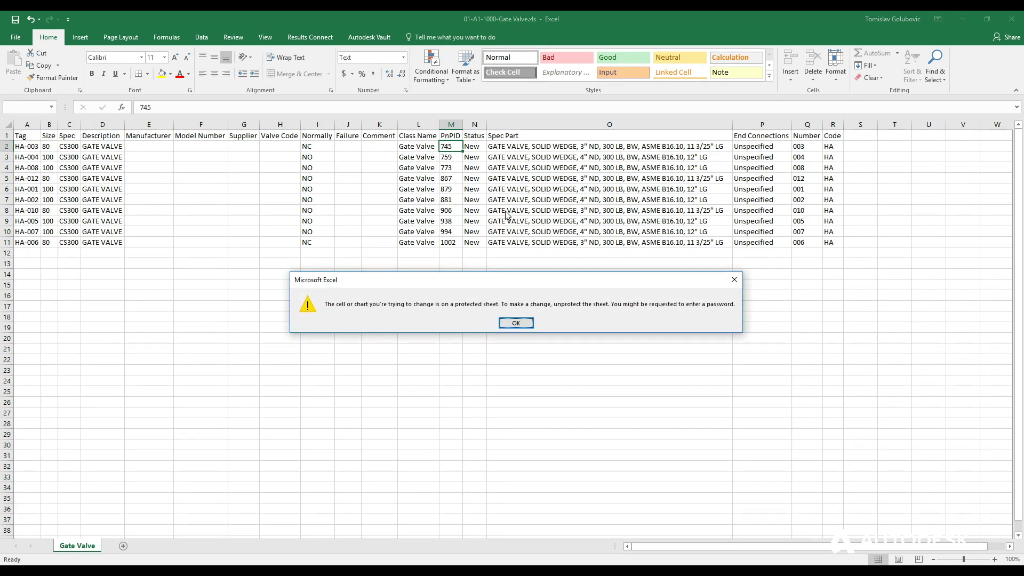
pyautogui.press('Return')
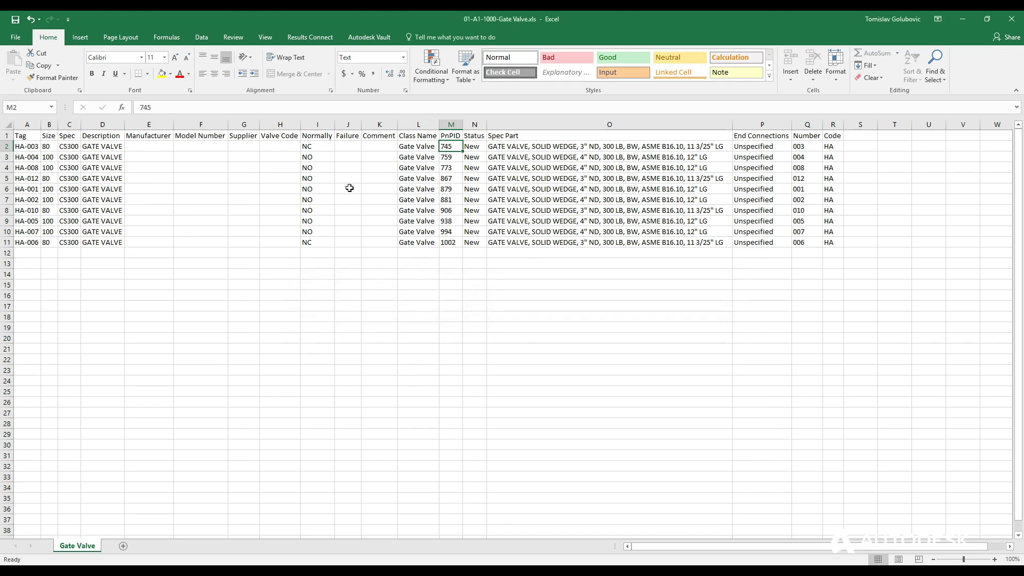
pyautogui.click(158, 150)
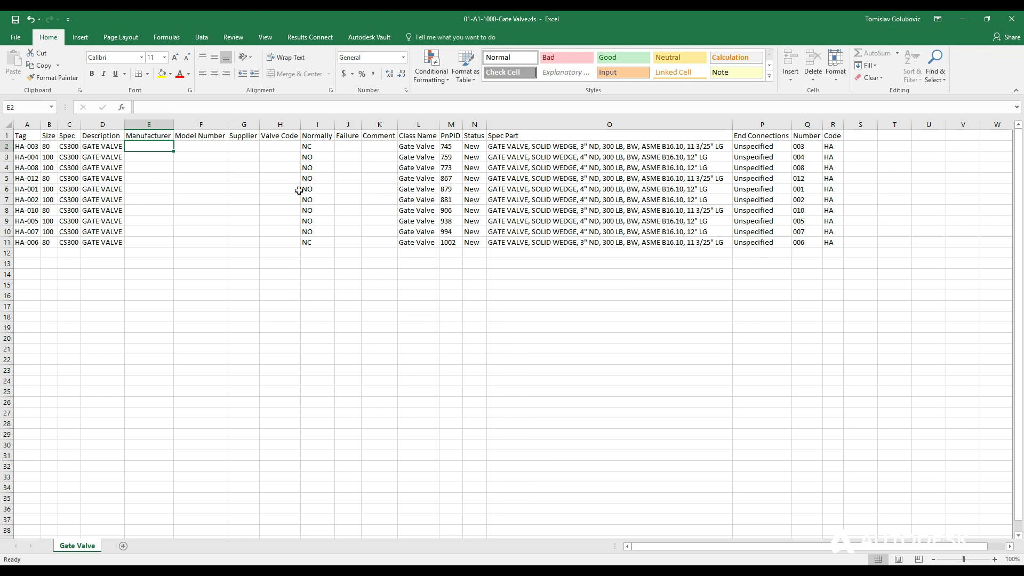
# Step: Enter Tyco, ABC-123 and The House of Valves in row 2, and AutoFit column G
pyautogui.write('Tyco')
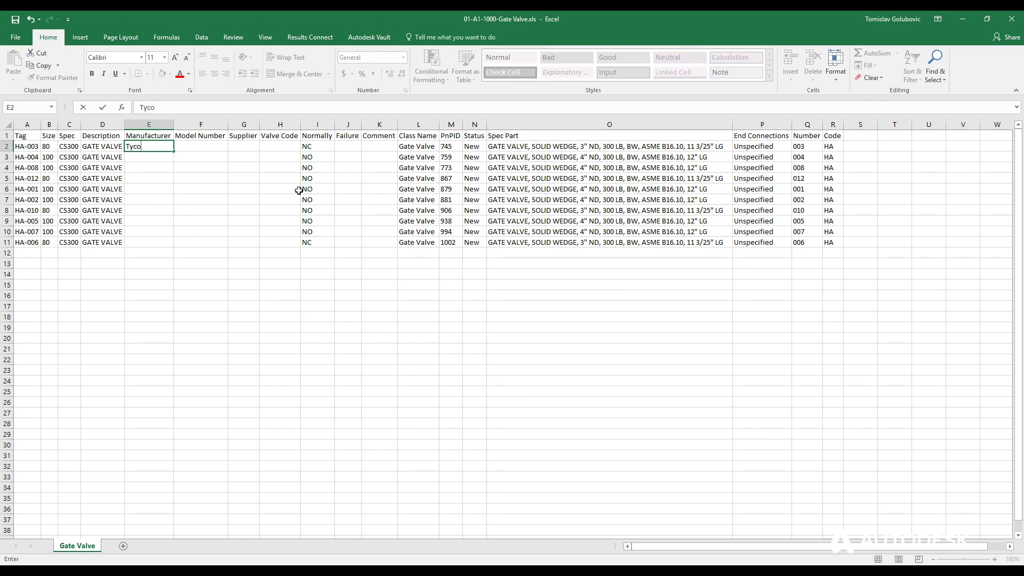
pyautogui.press('Tab')
pyautogui.write('A')
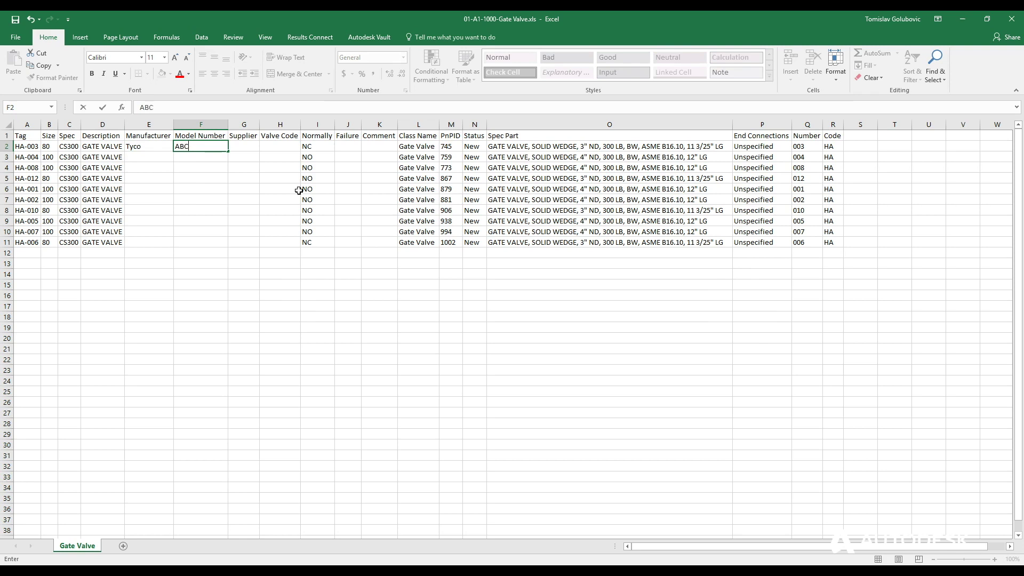
pyautogui.write('BC-123')
pyautogui.press('Tab')
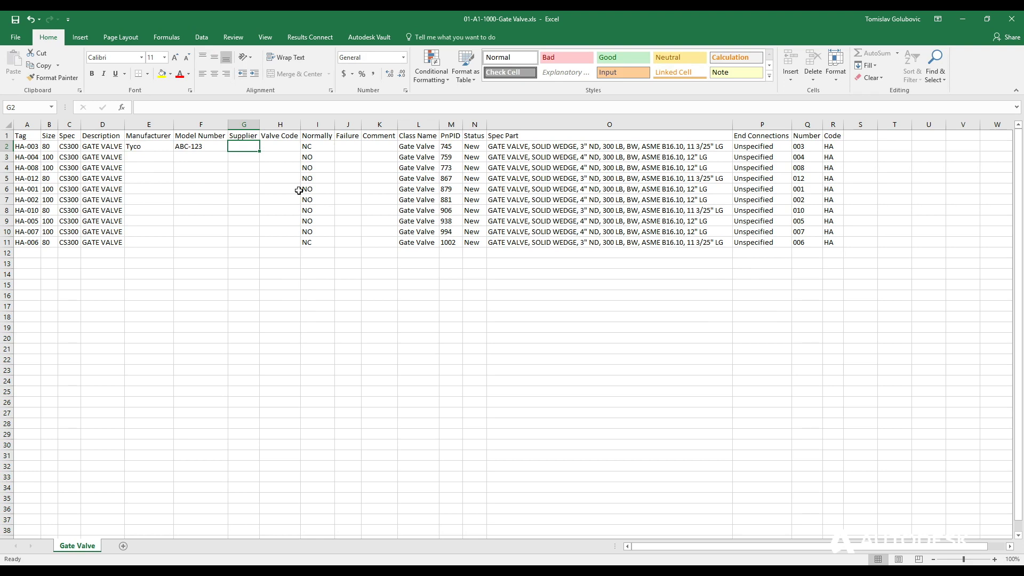
pyautogui.write('The House of Val')
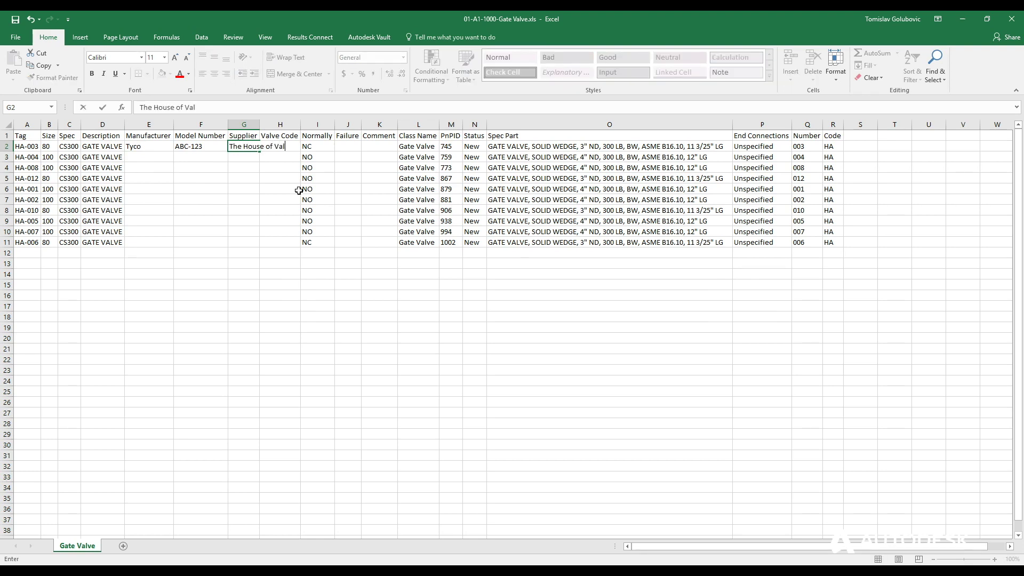
pyautogui.write('ves')
pyautogui.press('Return')
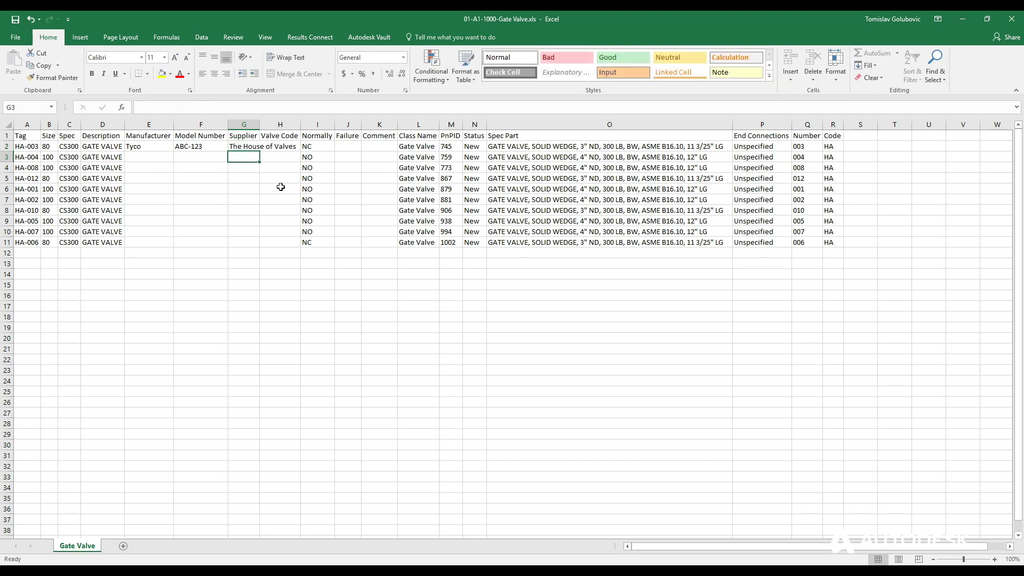
pyautogui.doubleClick(260, 124)
pyautogui.moveTo(150, 146); pyautogui.dragTo(243, 243)
pyautogui.moveTo(152, 148); pyautogui.dragTo(158, 243)
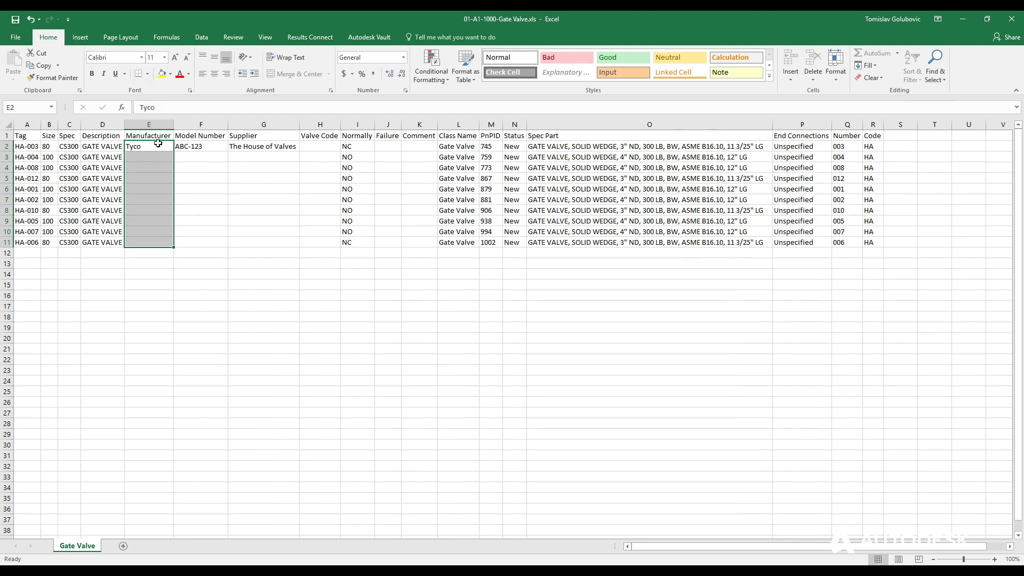
# Step: Copy row 2's Tyco, ABC-123 and The House of Valves into rows 3–11, then save the workbook
pyautogui.moveTo(158, 143); pyautogui.dragTo(260, 147)
pyautogui.hotkey('ctrl', 'c')
pyautogui.moveTo(151, 155); pyautogui.dragTo(155, 243)
pyautogui.hotkey('ctrl', 'v')
pyautogui.click(225, 203)
pyautogui.press('Escape')
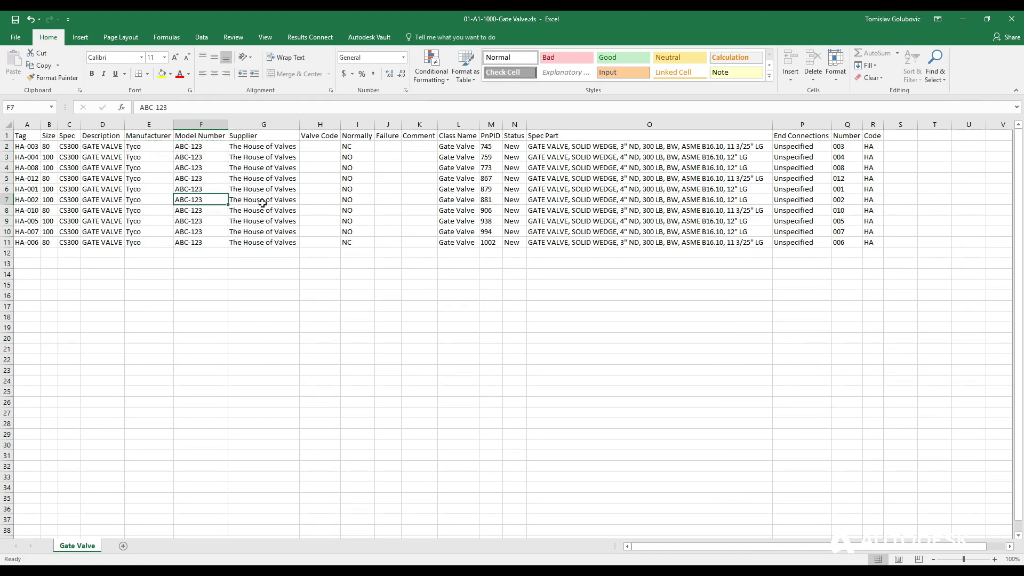
pyautogui.click(15, 20)
# Step: Close Excel and import 01-A1-1000-Gate Valve.xls from the Desktop through Data Manager
pyautogui.click(1009, 20)
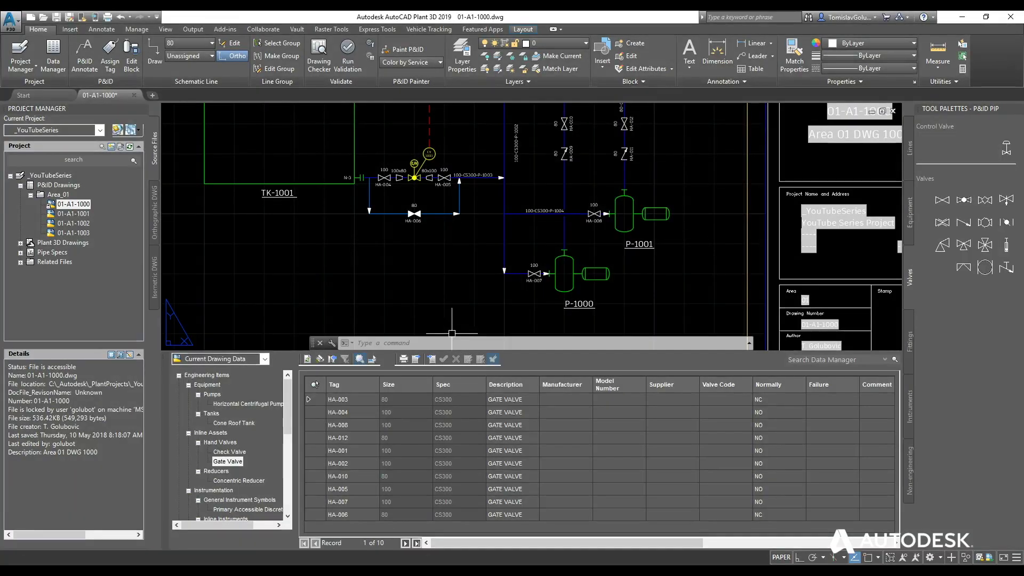
pyautogui.click(431, 360)
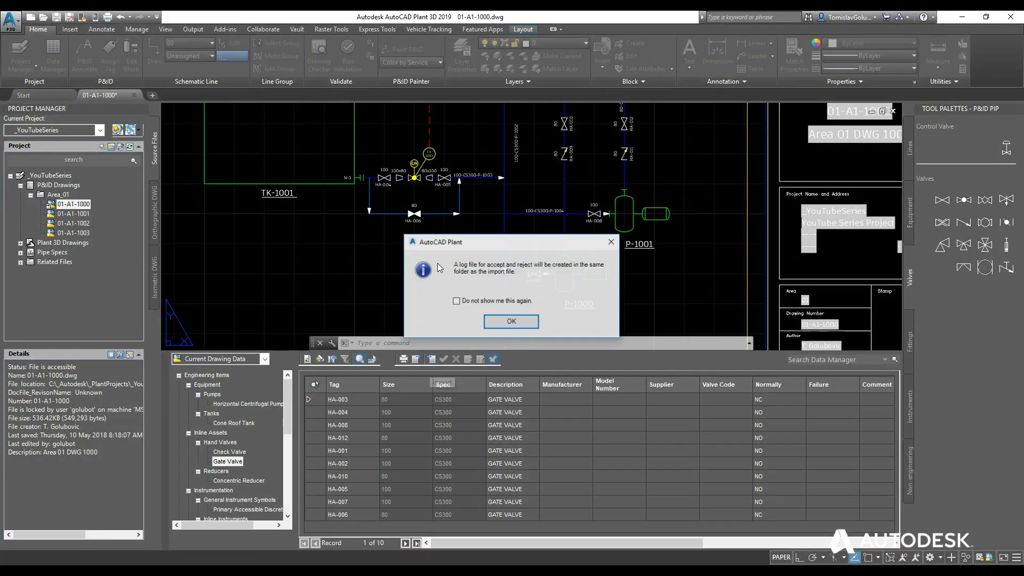
pyautogui.click(511, 322)
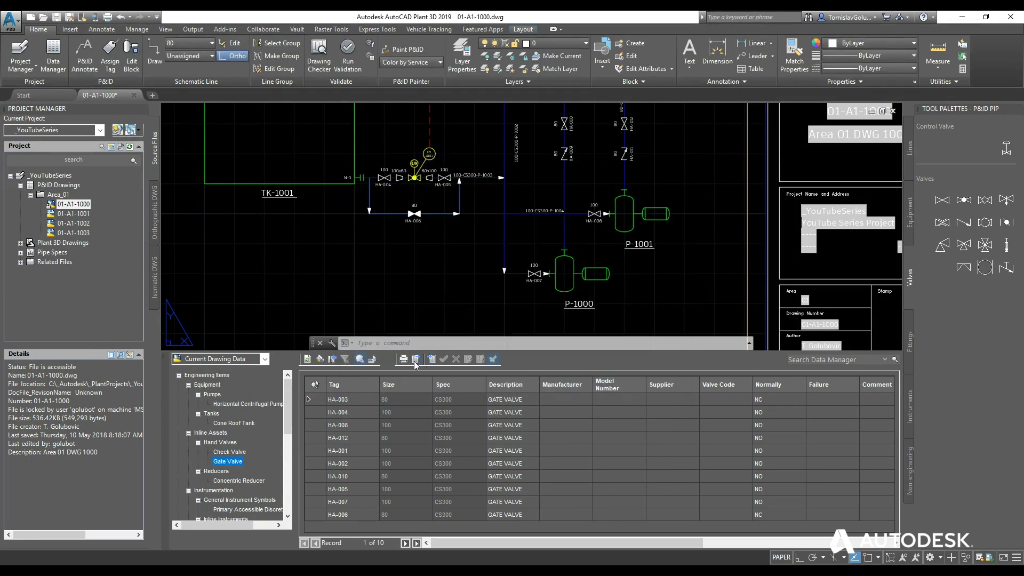
pyautogui.click(432, 359)
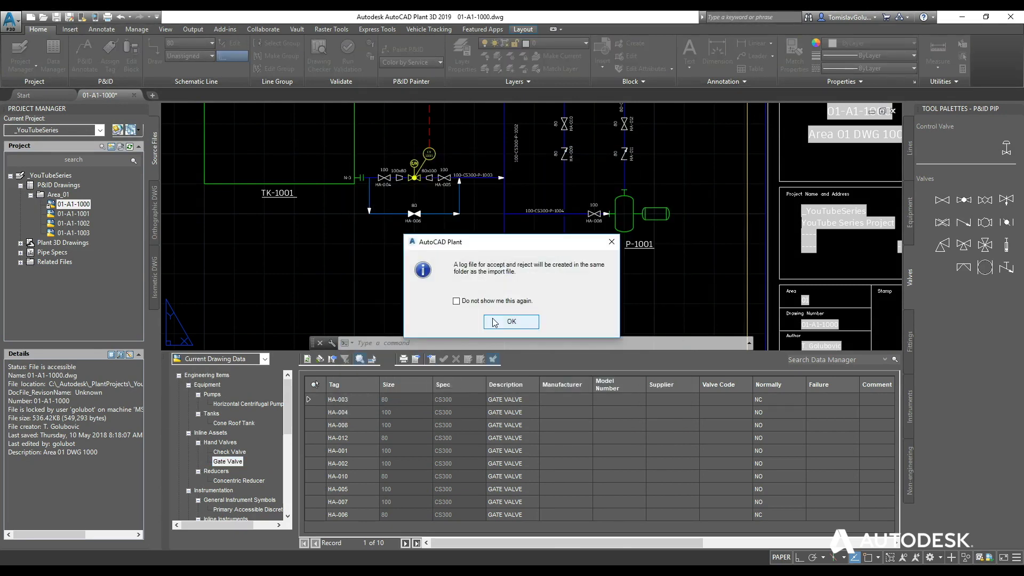
pyautogui.click(494, 323)
pyautogui.click(373, 296)
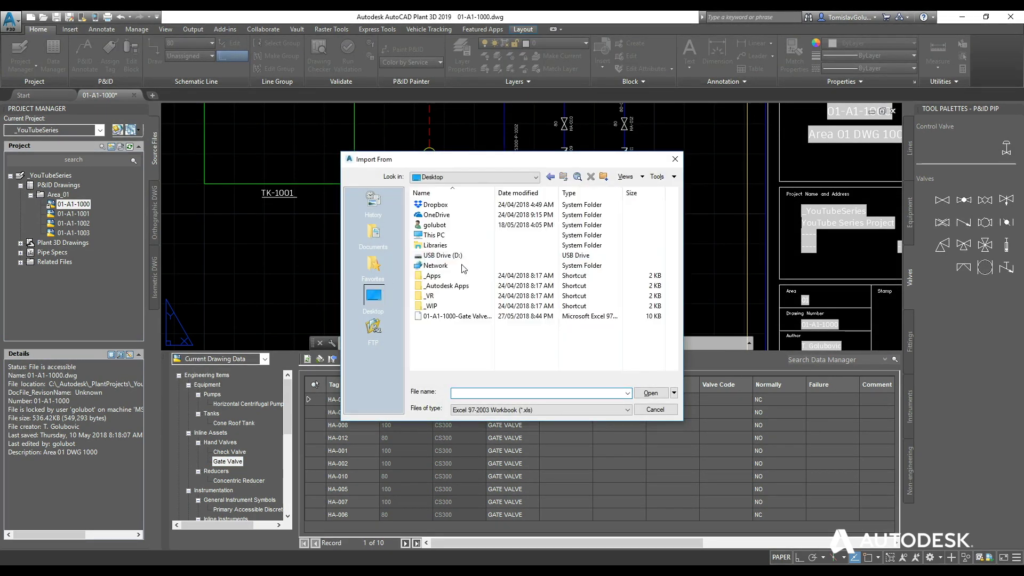
pyautogui.click(459, 316)
pyautogui.click(642, 393)
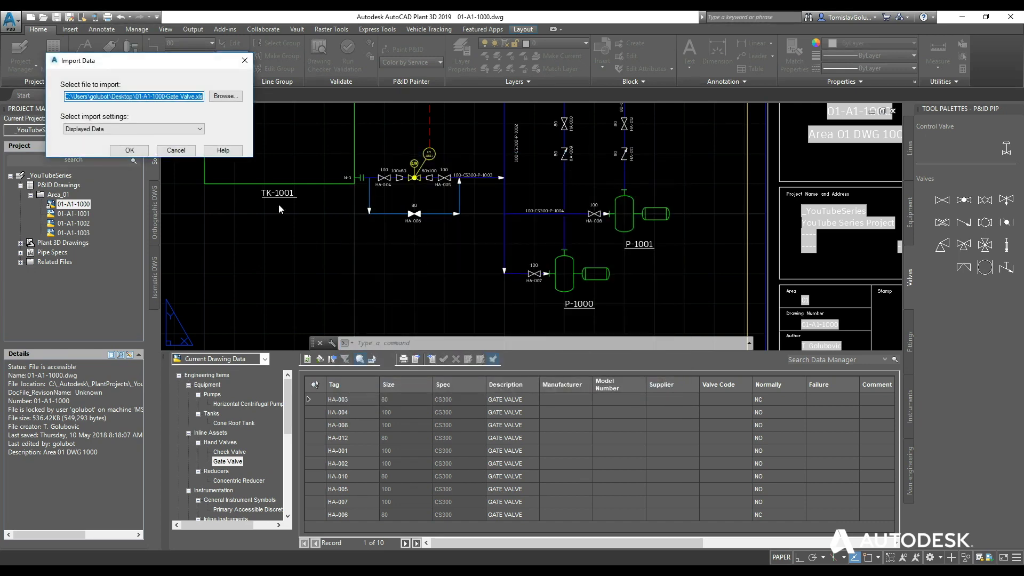
pyautogui.click(137, 130)
pyautogui.click(129, 149)
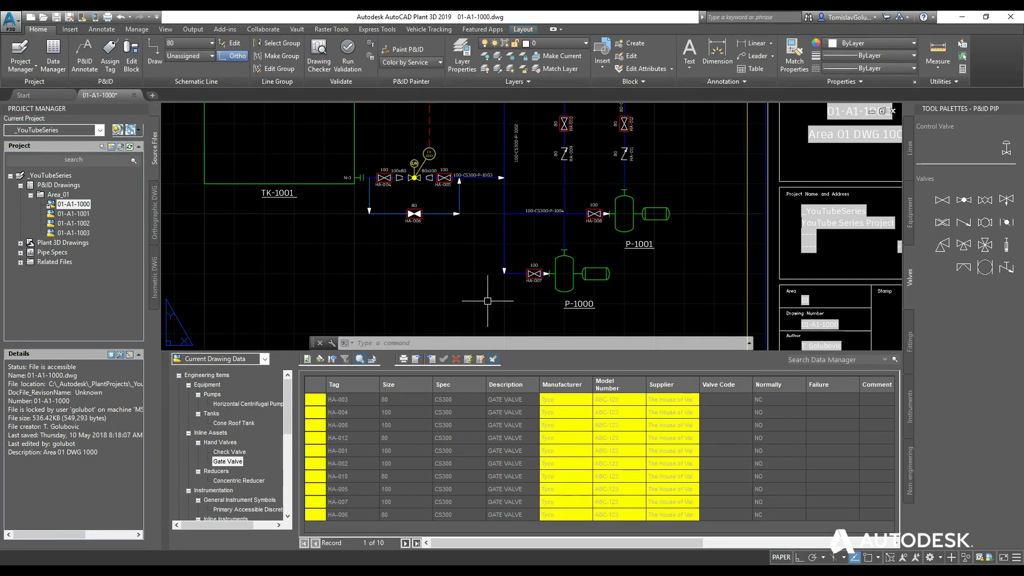
# Step: Zoom around the drawing to inspect the revision-clouded gate valves HA-001 and HA-002
pyautogui.scroll(4, 550, 306)
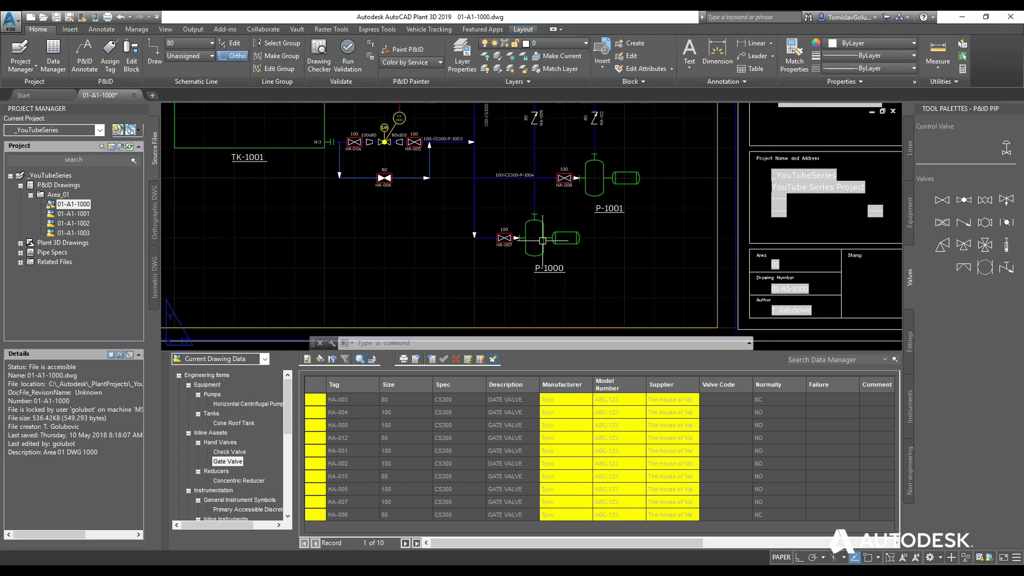
pyautogui.scroll(4, 503, 247)
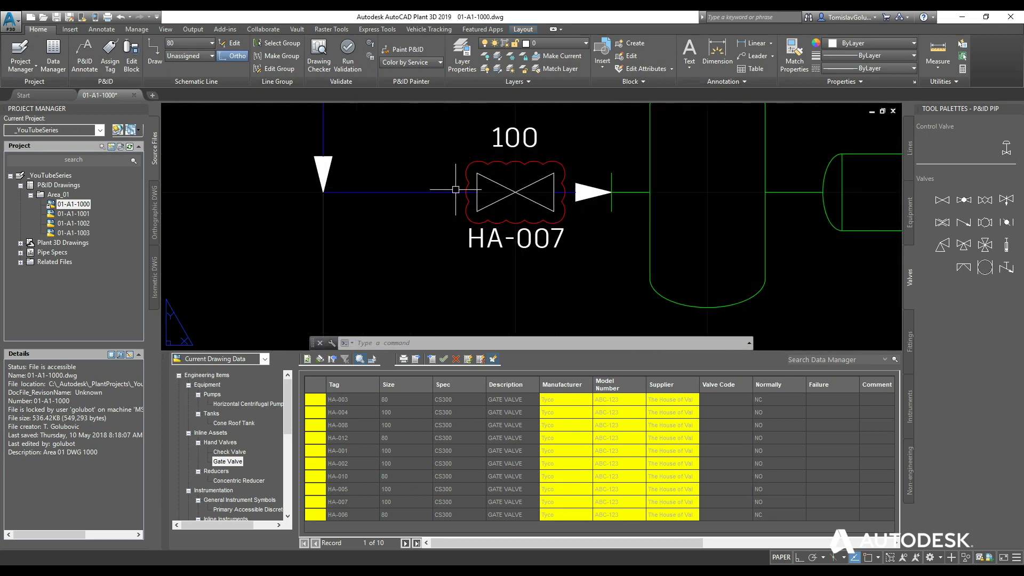
pyautogui.scroll(-5, 561, 174)
pyautogui.middleClick(584, 181)
pyautogui.middleClick(585, 181)
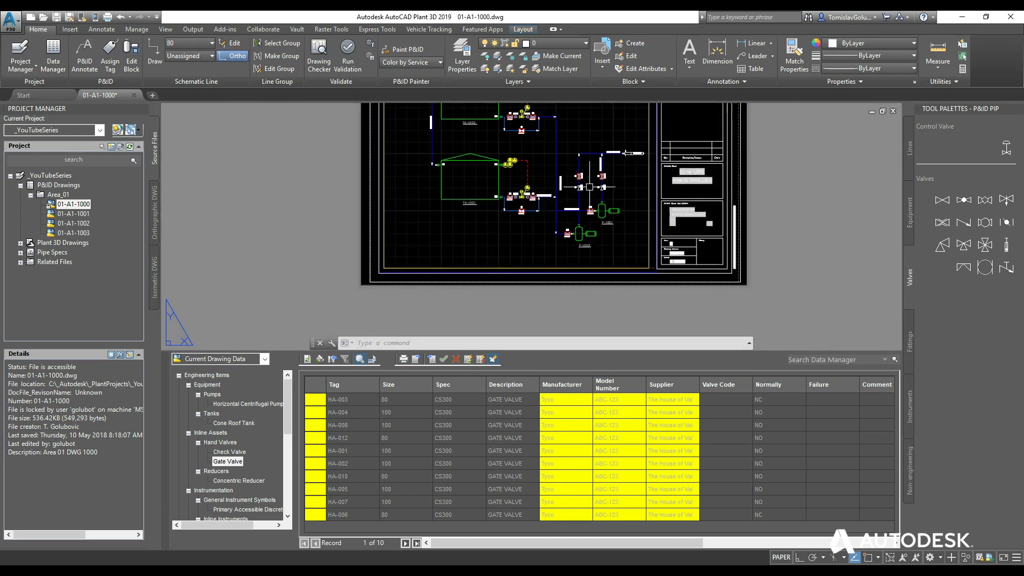
pyautogui.scroll(10, 496, 196)
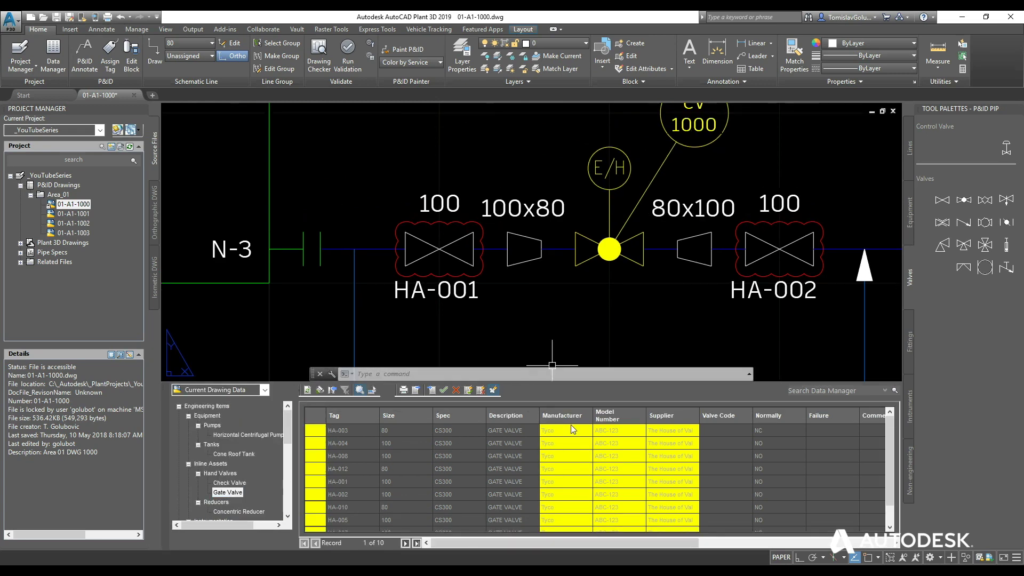
# Step: Review the previous values behind the yellow-highlighted manufacturer, model and supplier cells
pyautogui.moveTo(551, 432)
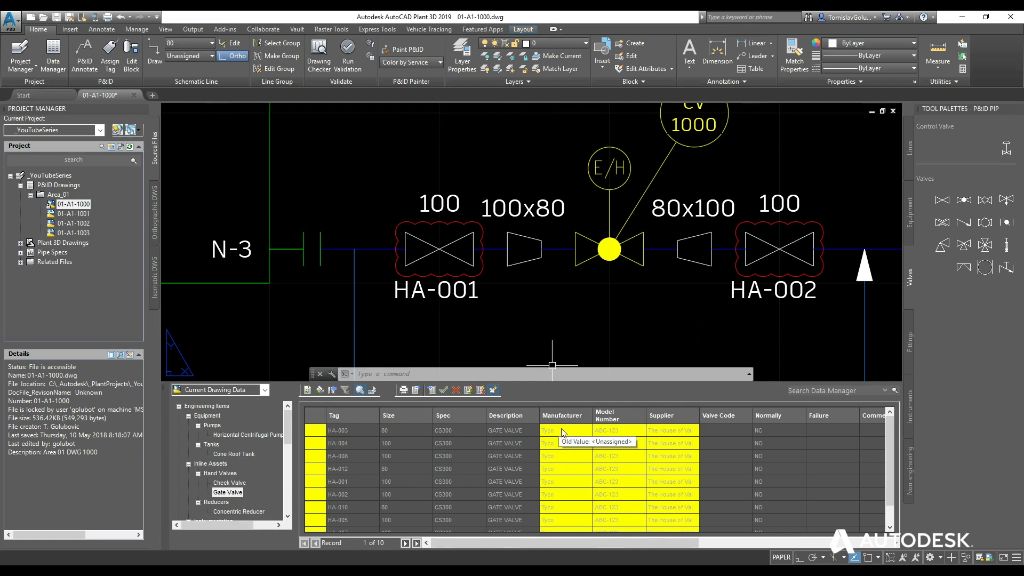
pyautogui.moveTo(618, 430)
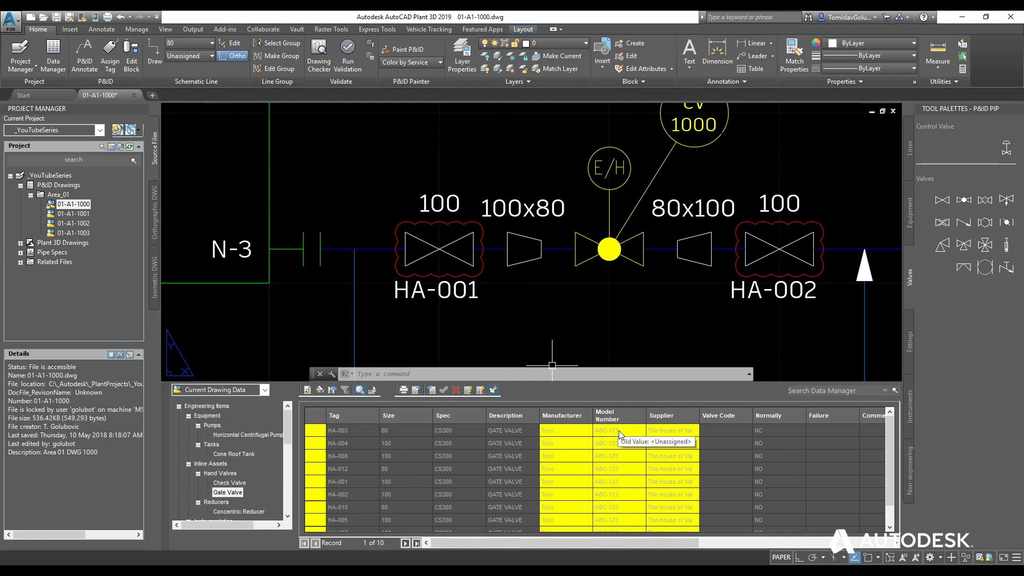
pyautogui.moveTo(671, 430)
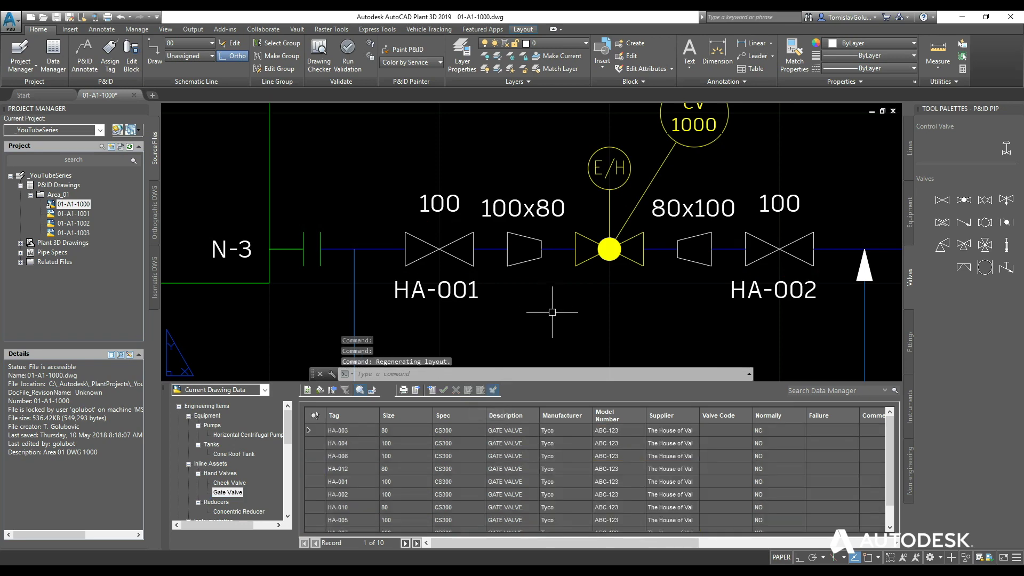
# Step: Close Data Manager and check the HA-001 gate valve's properties show Tyco ABC-123
pyautogui.click(166, 390)
pyautogui.doubleClick(347, 329)
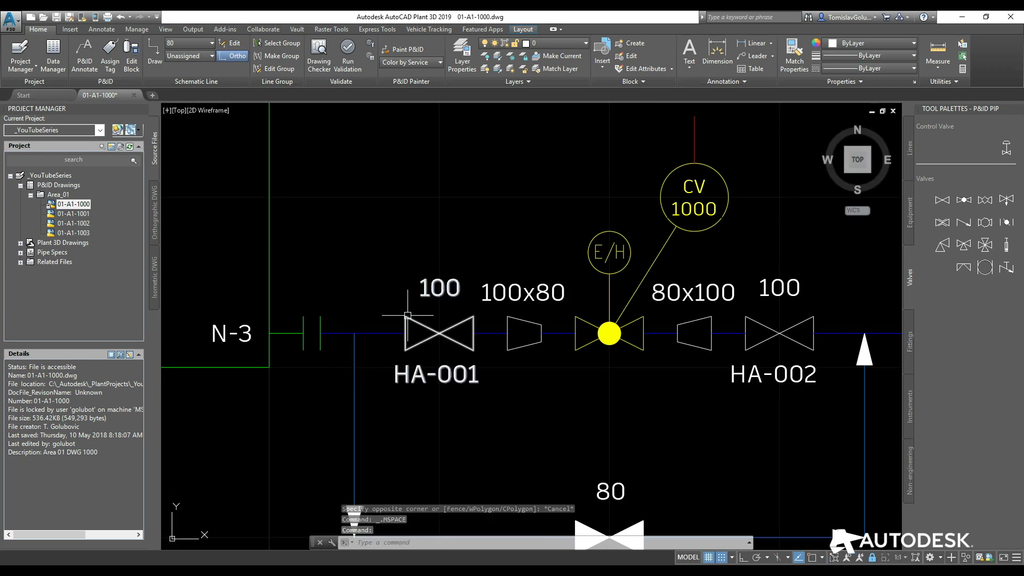
pyautogui.click(408, 320)
pyautogui.rightClick(408, 320)
pyautogui.click(449, 545)
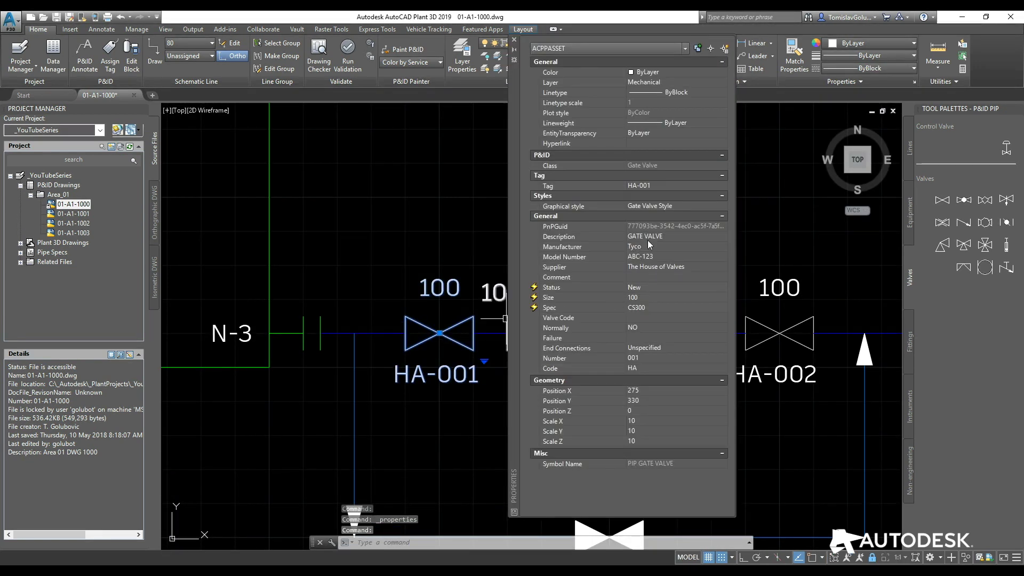
pyautogui.click(514, 39)
# Step: Zoom to extents with Z, E and return to paper space
pyautogui.write('z')
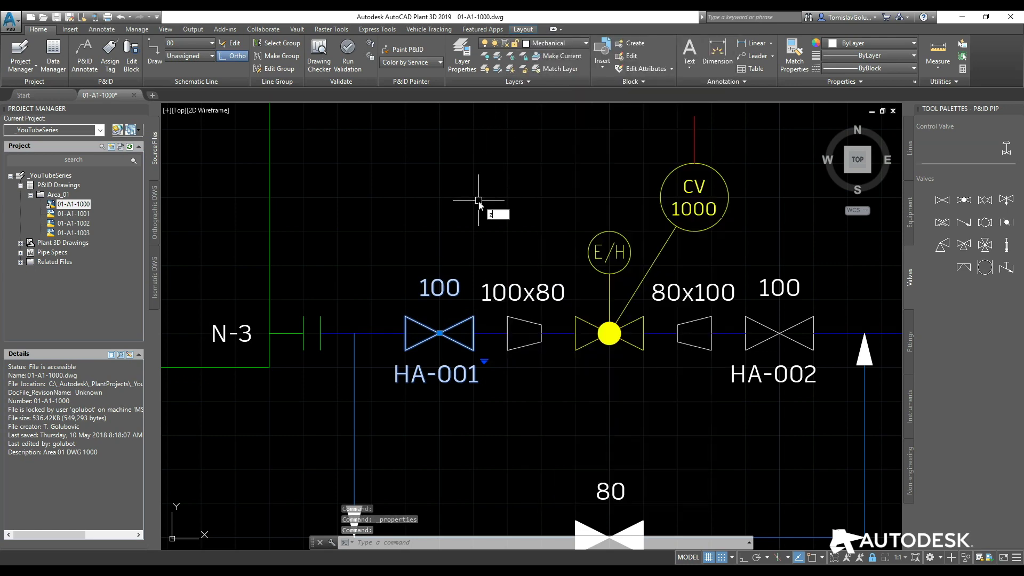
pyautogui.press('Return')
pyautogui.write('e')
pyautogui.press('Return')
pyautogui.doubleClick(757, 180)
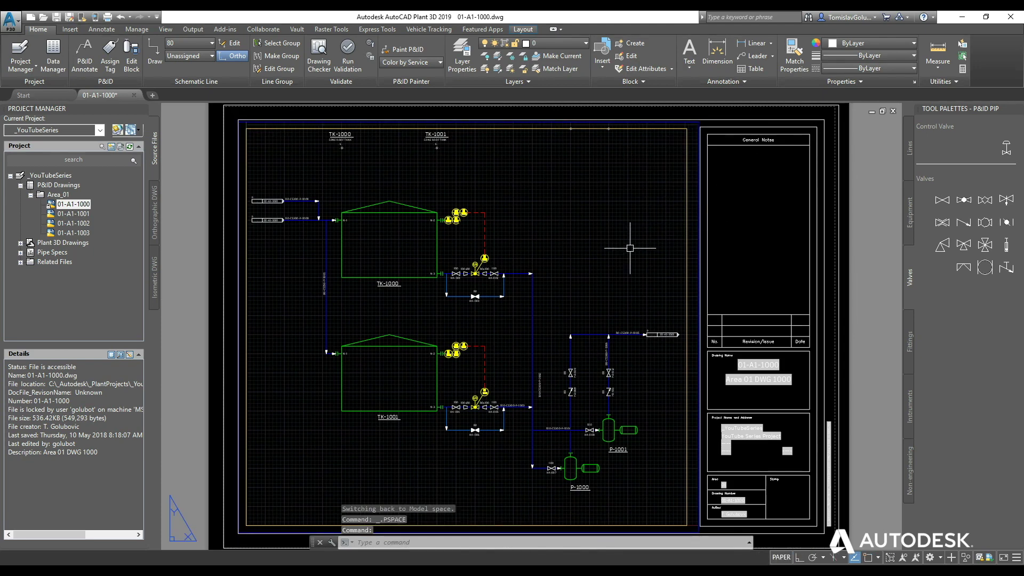
# Step: Export the Valve List project report to the Desktop as _YouTubeSeries-Valve List.xls
pyautogui.click(53, 62)
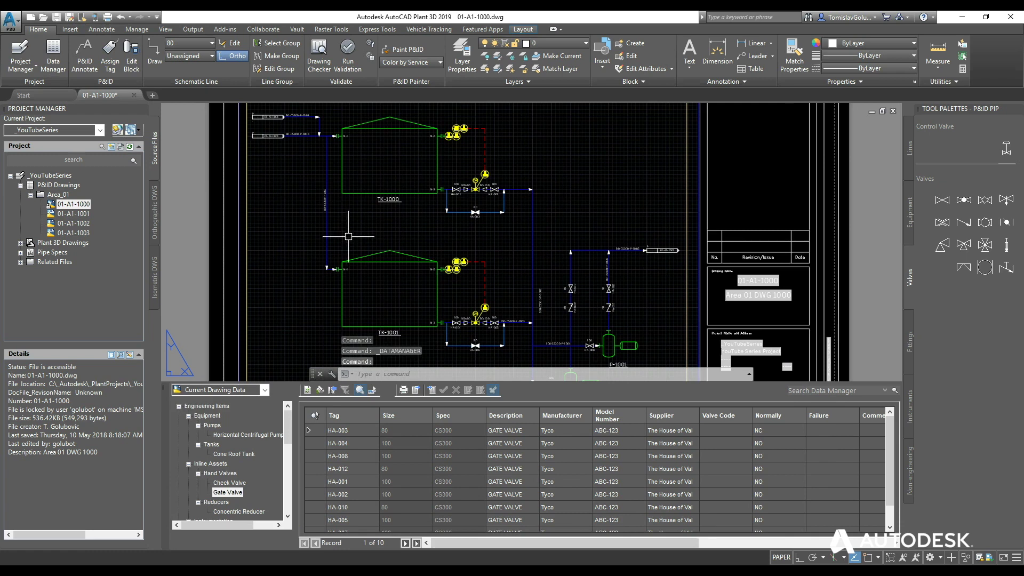
pyautogui.click(264, 390)
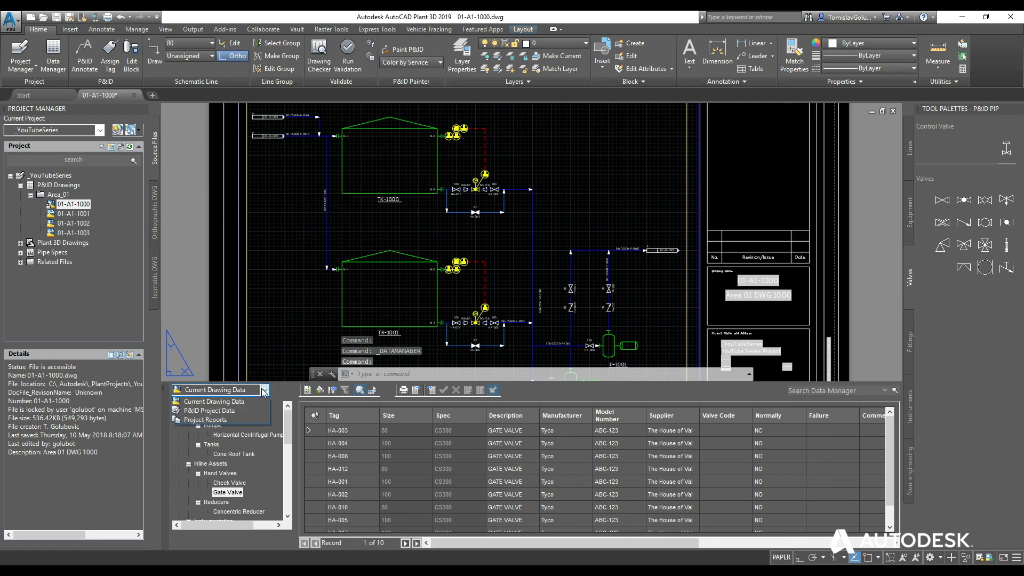
pyautogui.click(223, 420)
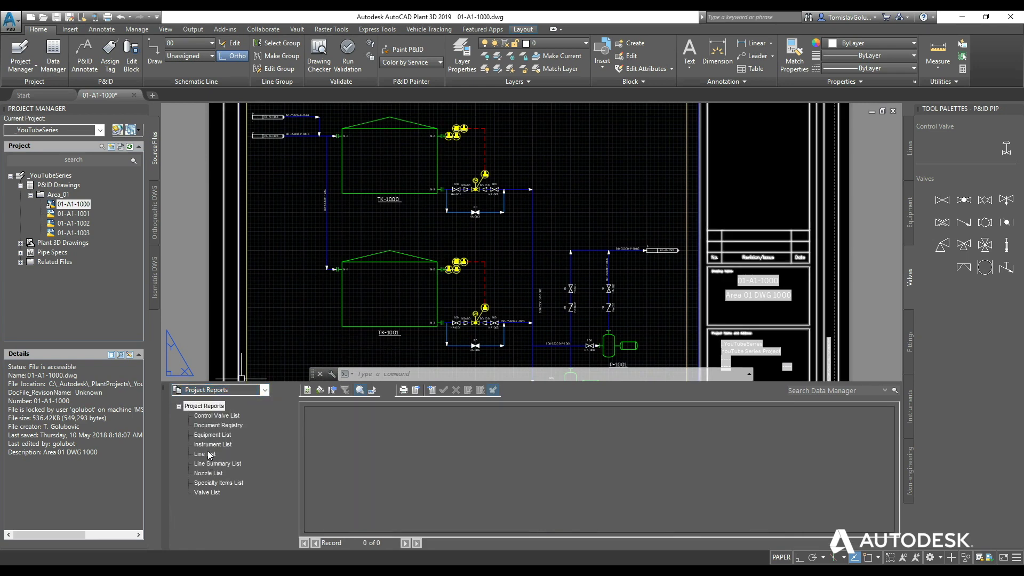
pyautogui.click(213, 492)
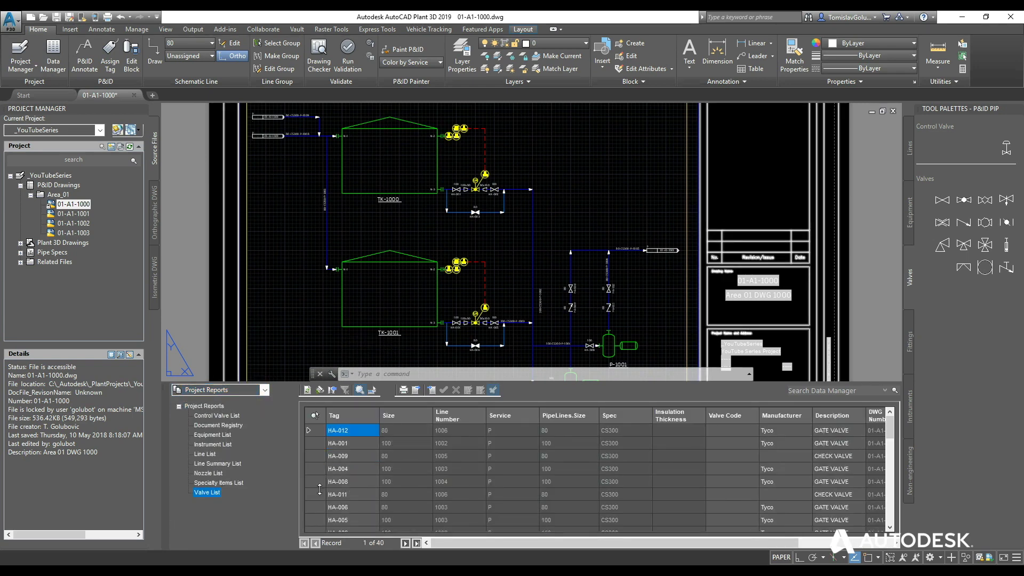
pyautogui.click(415, 392)
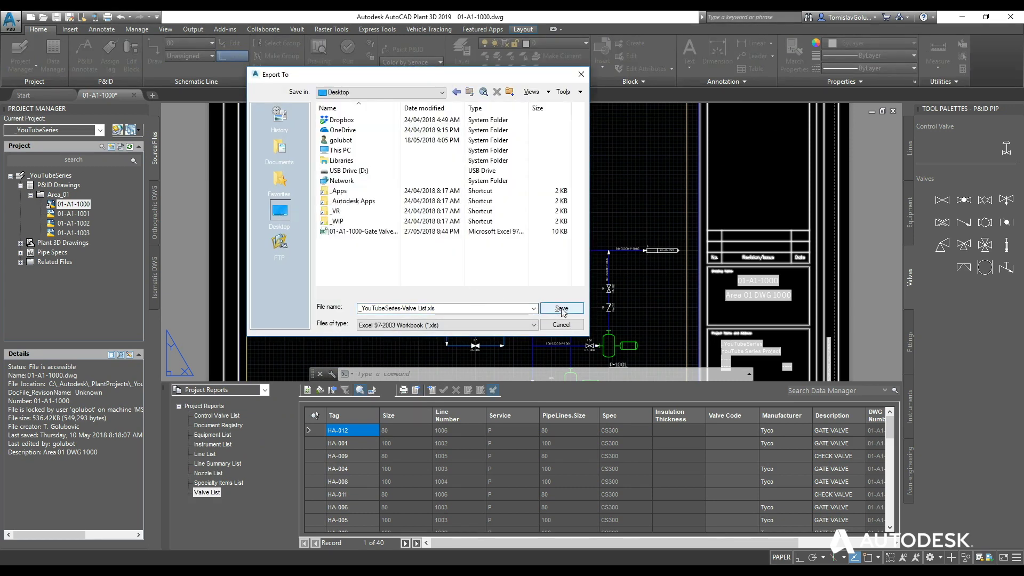
pyautogui.click(560, 308)
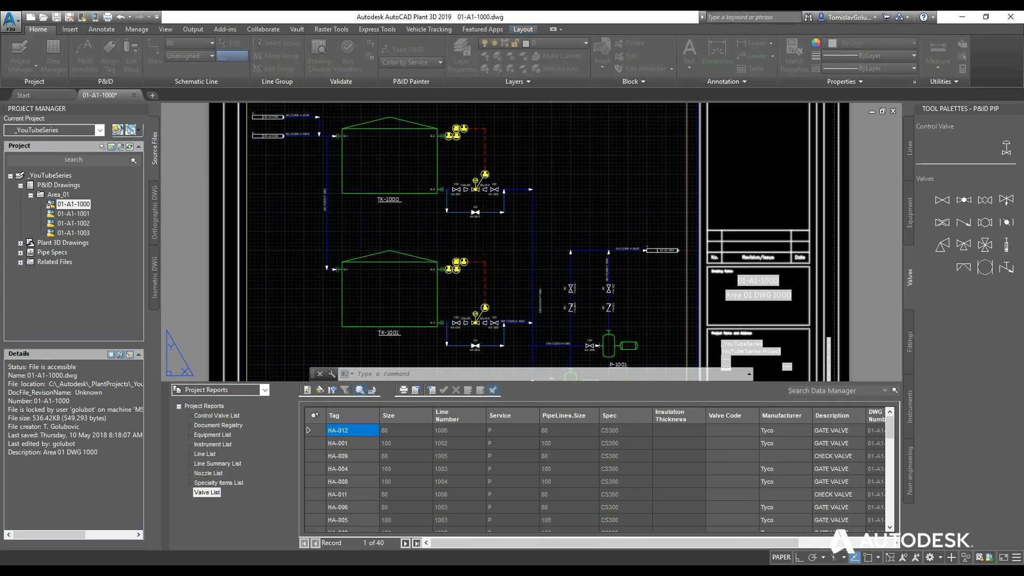
pyautogui.press('super')
# Step: In Excel, open _YouTubeSeries-Valve List.xls from the Desktop, accepting the format warning
pyautogui.click(379, 299)
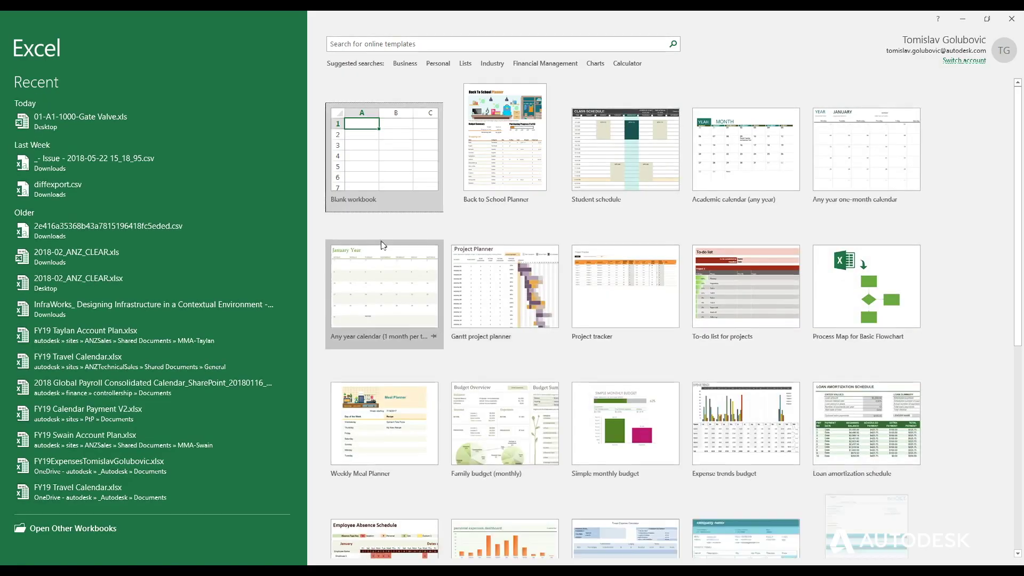
pyautogui.click(75, 528)
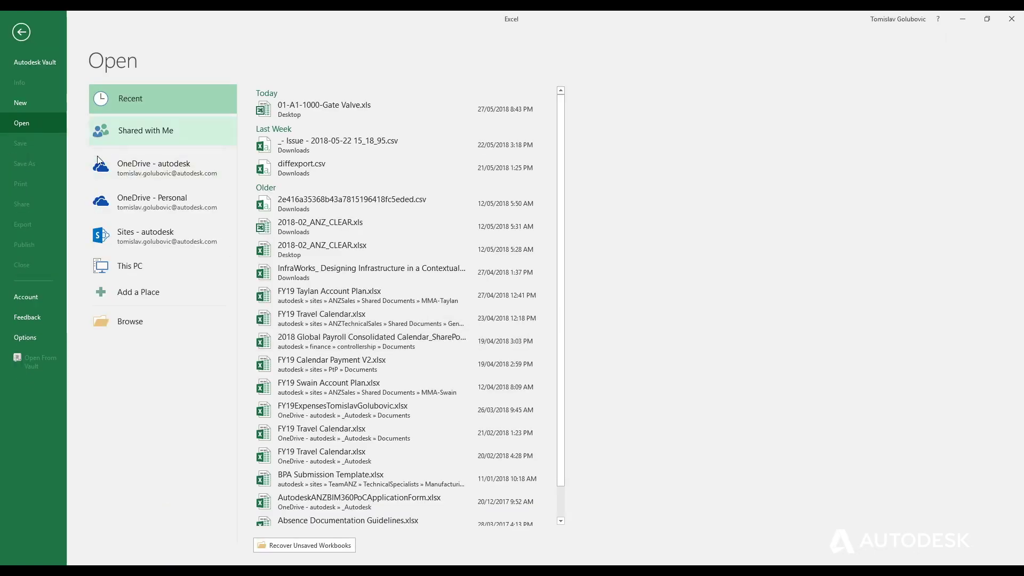
pyautogui.click(128, 321)
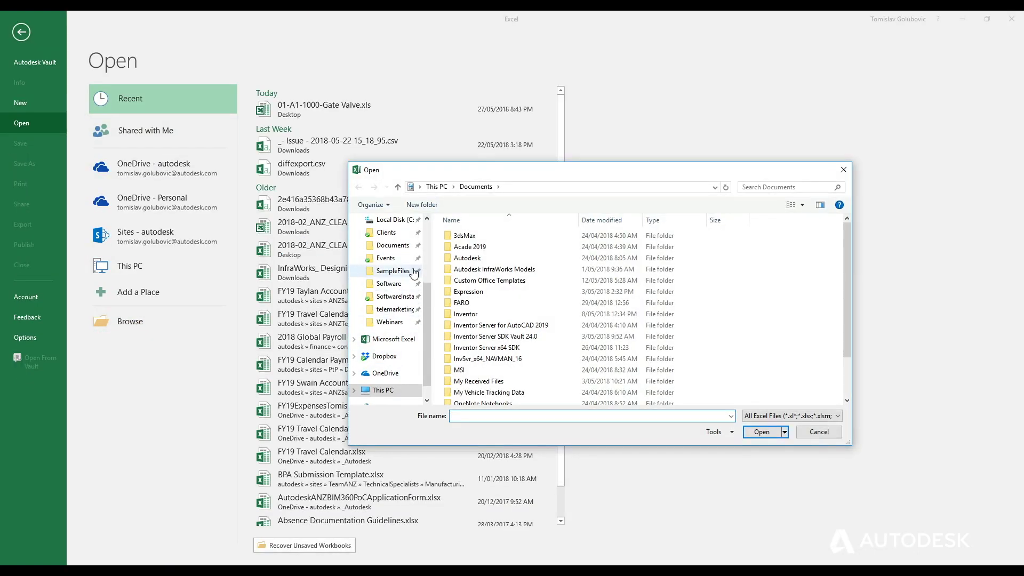
pyautogui.scroll(3, 406, 293)
pyautogui.click(388, 241)
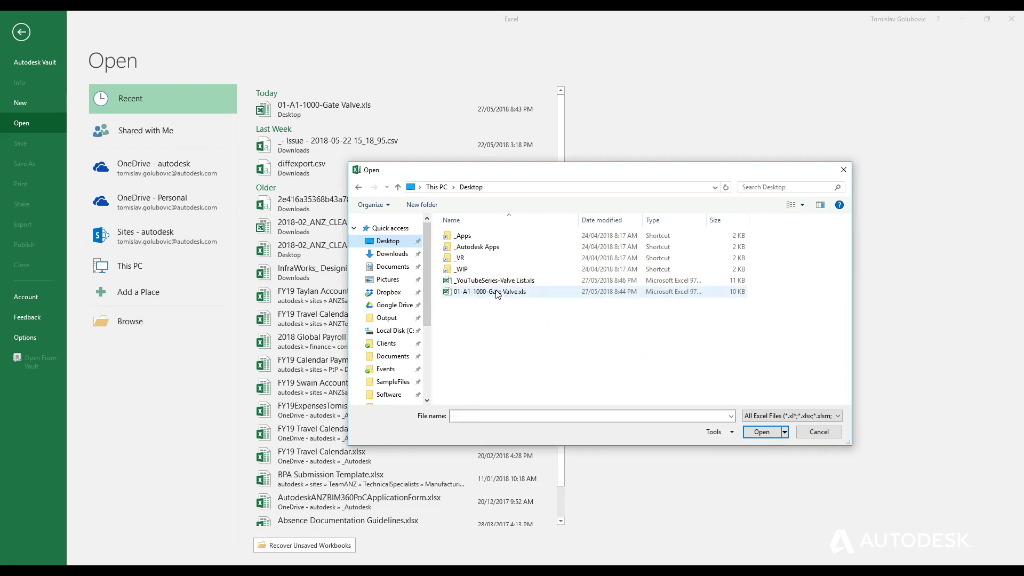
pyautogui.click(496, 281)
pyautogui.click(761, 432)
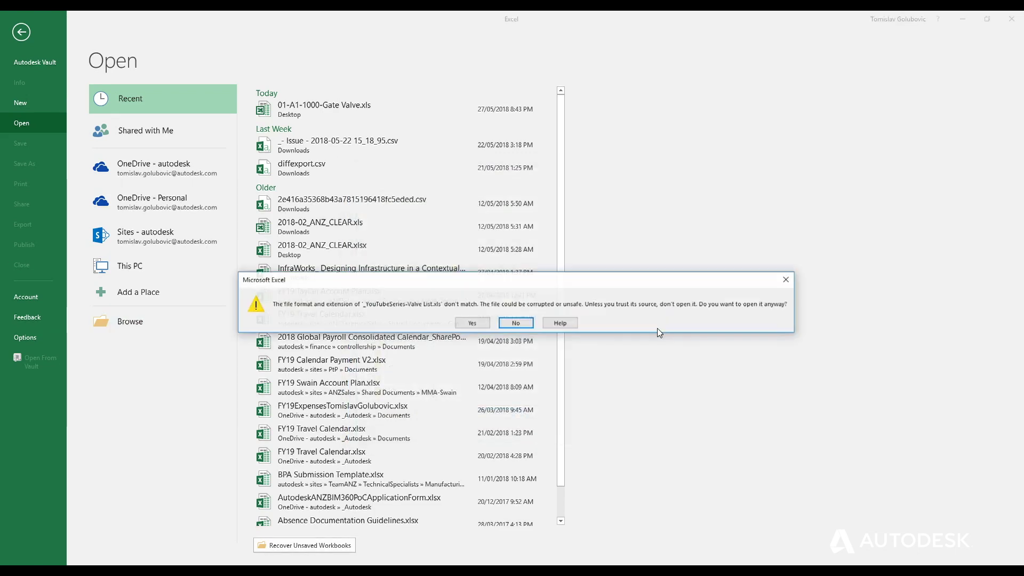
pyautogui.click(472, 323)
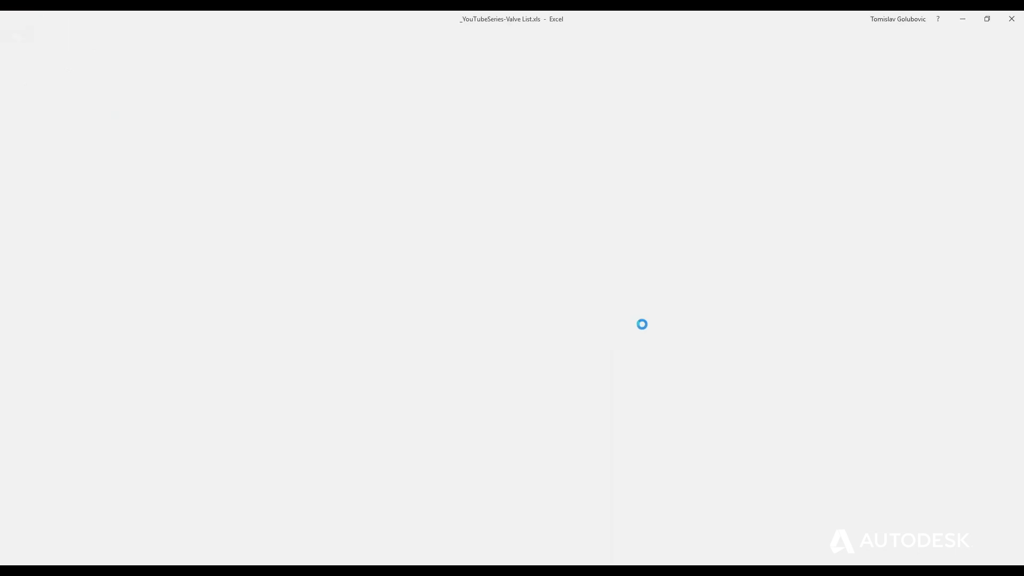
# Step: Select the whole sheet and AutoFit every column to its contents
pyautogui.click(9, 126)
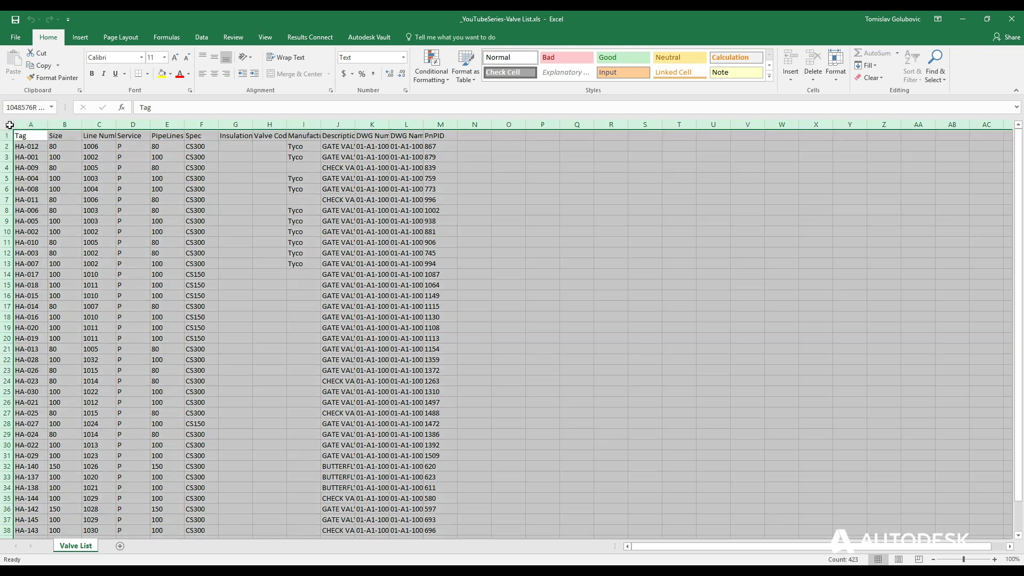
pyautogui.click(38, 125)
pyautogui.click(9, 126)
pyautogui.doubleClick(48, 124)
pyautogui.click(196, 221)
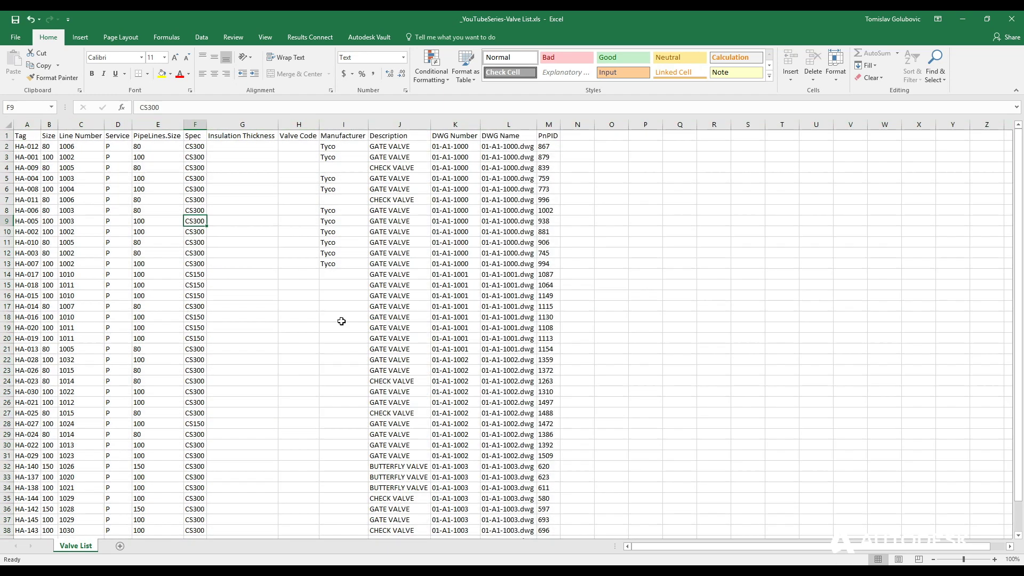
# Step: Review the Line Number, Service, Size, Tyco manufacturer, DWG Number/Name and PnPID values
pyautogui.click(74, 145)
pyautogui.click(116, 147)
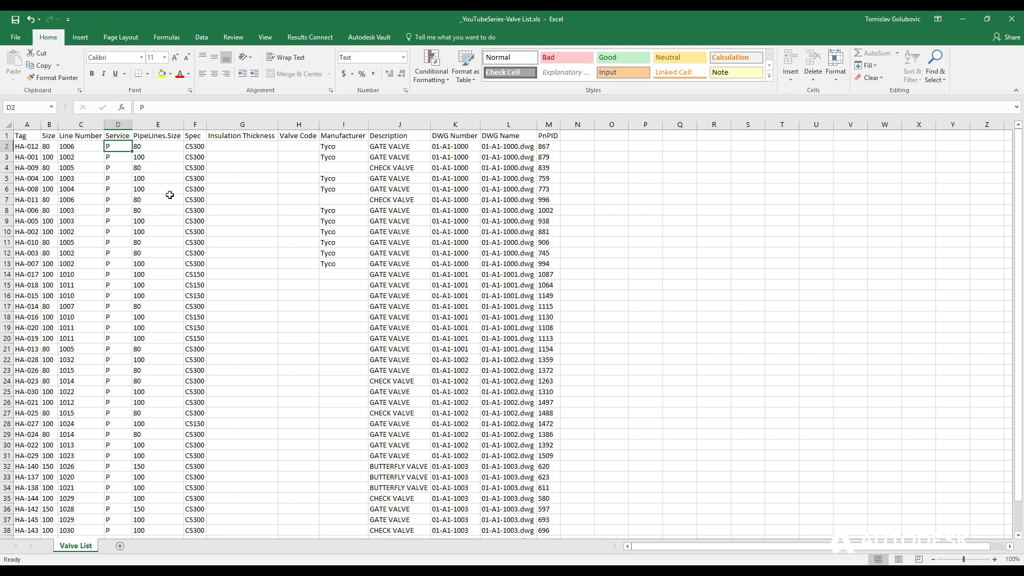
pyautogui.click(165, 147)
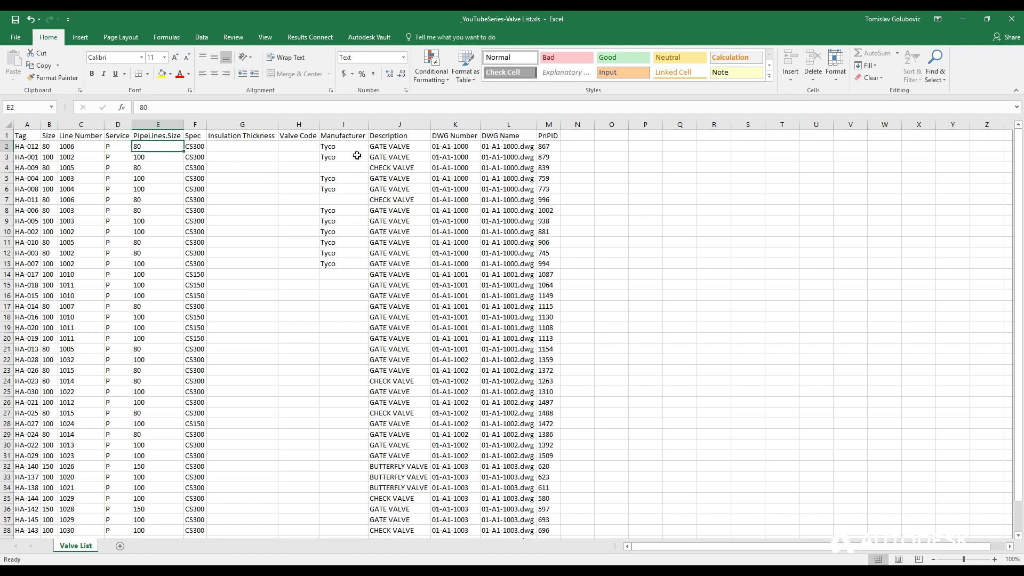
pyautogui.moveTo(341, 147); pyautogui.dragTo(342, 267)
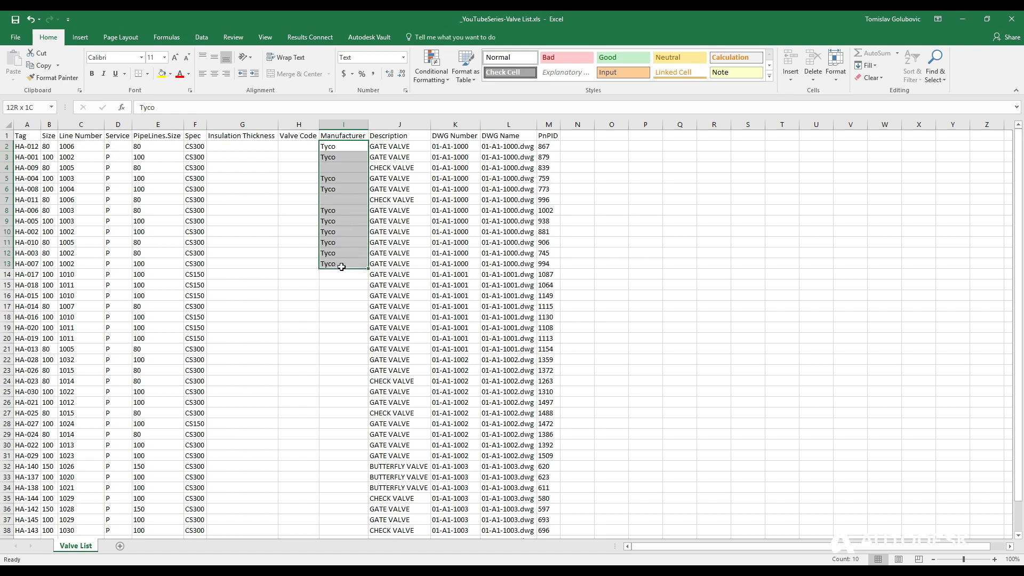
pyautogui.click(348, 191)
pyautogui.moveTo(467, 149); pyautogui.dragTo(459, 329)
pyautogui.moveTo(504, 151); pyautogui.dragTo(496, 334)
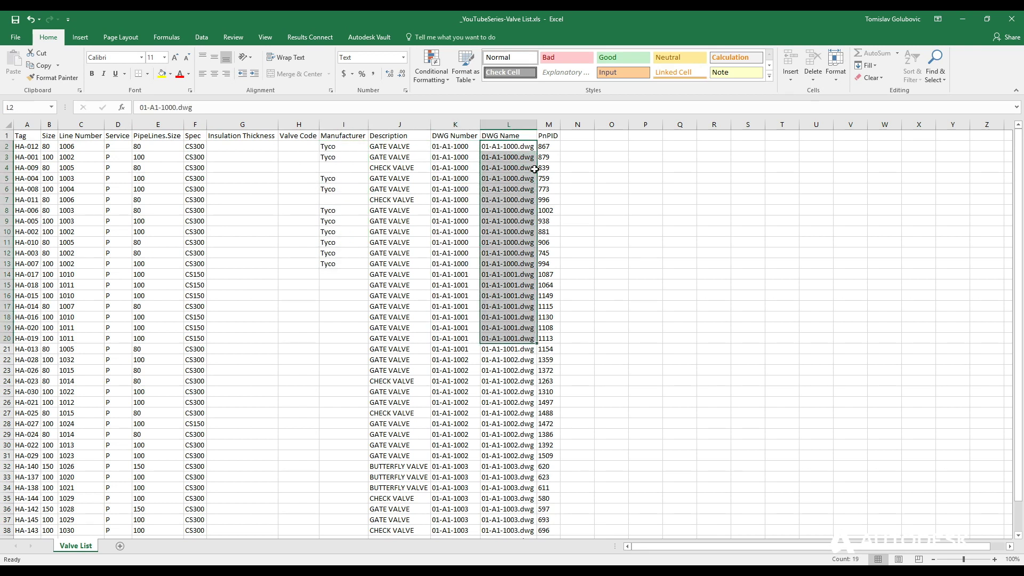
pyautogui.click(542, 149)
pyautogui.scroll(-2, 496, 280)
pyautogui.scroll(2, 452, 351)
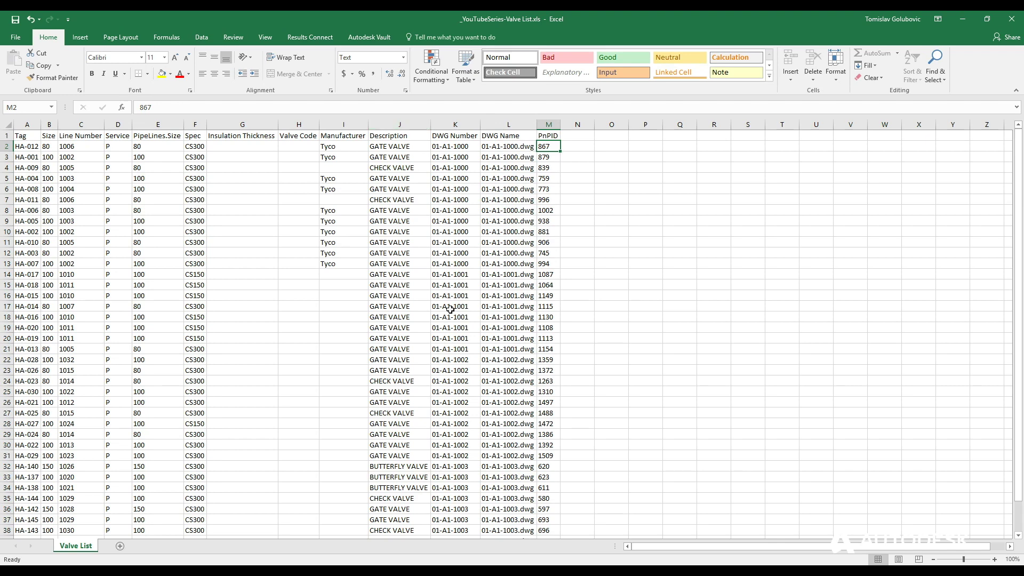
pyautogui.click(699, 293)
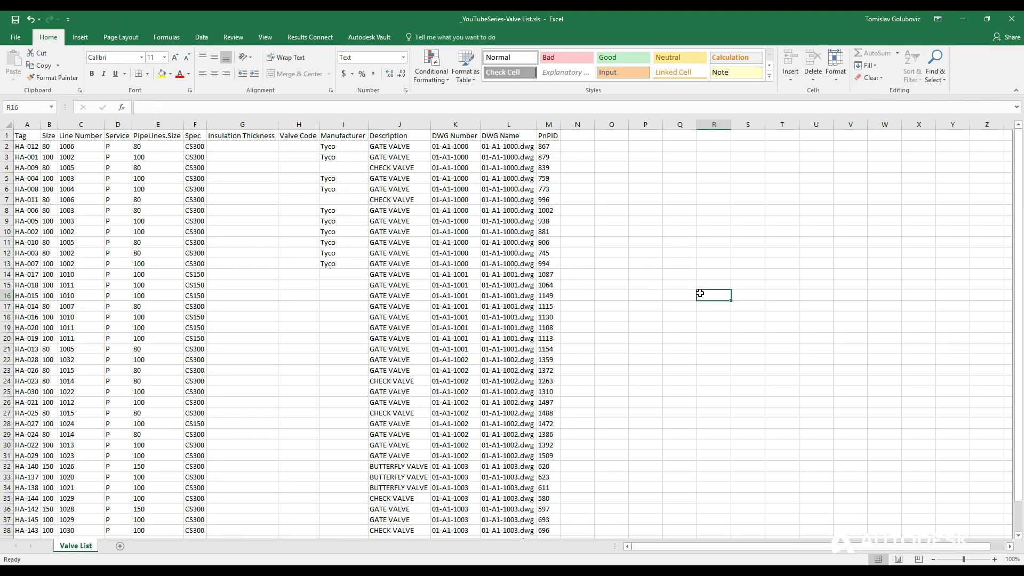
# Step: Start closing the workbook but cancel to keep it open
pyautogui.click(1012, 18)
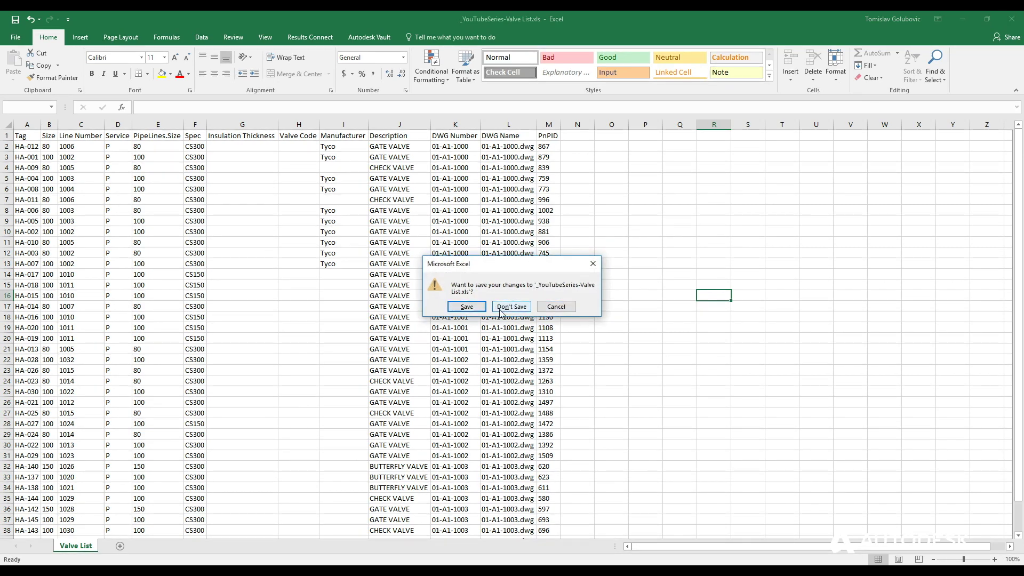
pyautogui.click(550, 308)
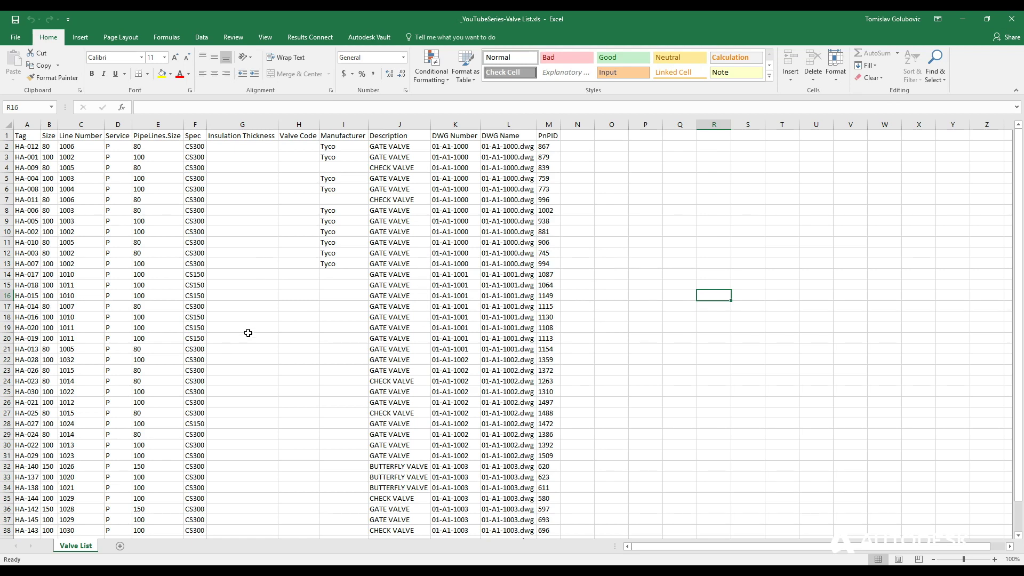
pyautogui.scroll(-1, 182, 323)
pyautogui.scroll(1, 247, 361)
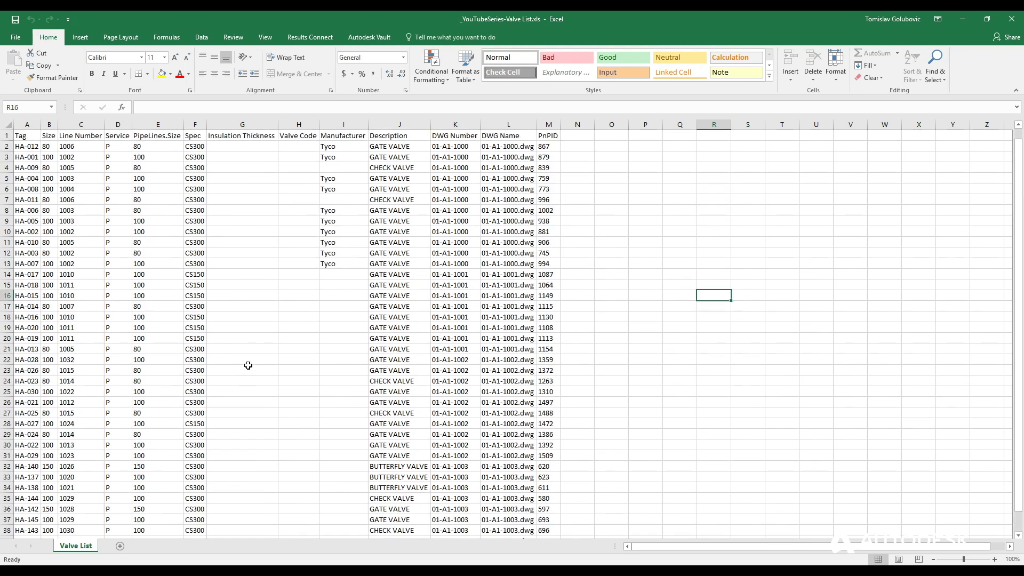
# Step: Close Excel without saving and zoom to extents in Plant 3D
pyautogui.click(1008, 24)
pyautogui.click(512, 308)
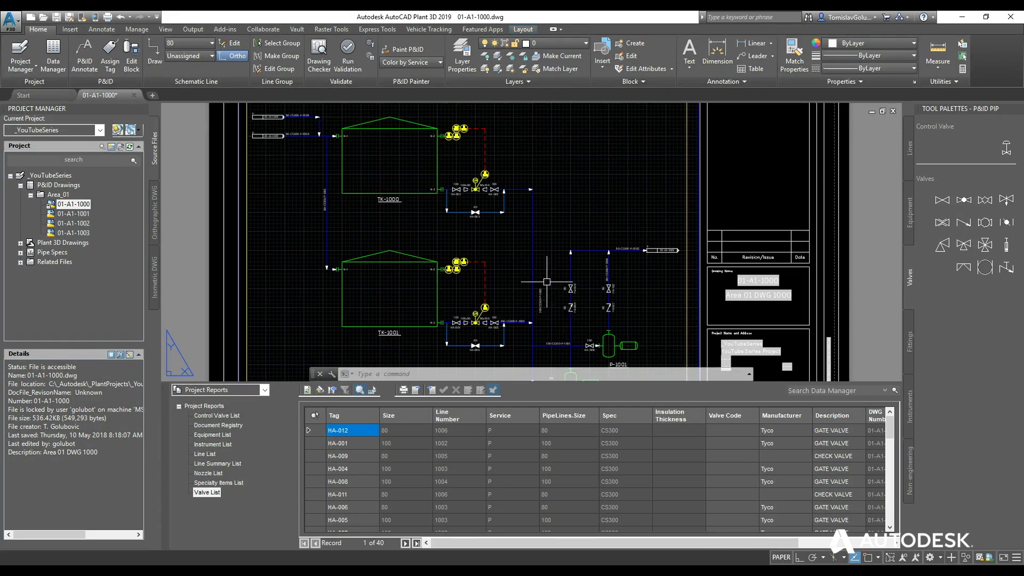
pyautogui.middleClick(481, 284)
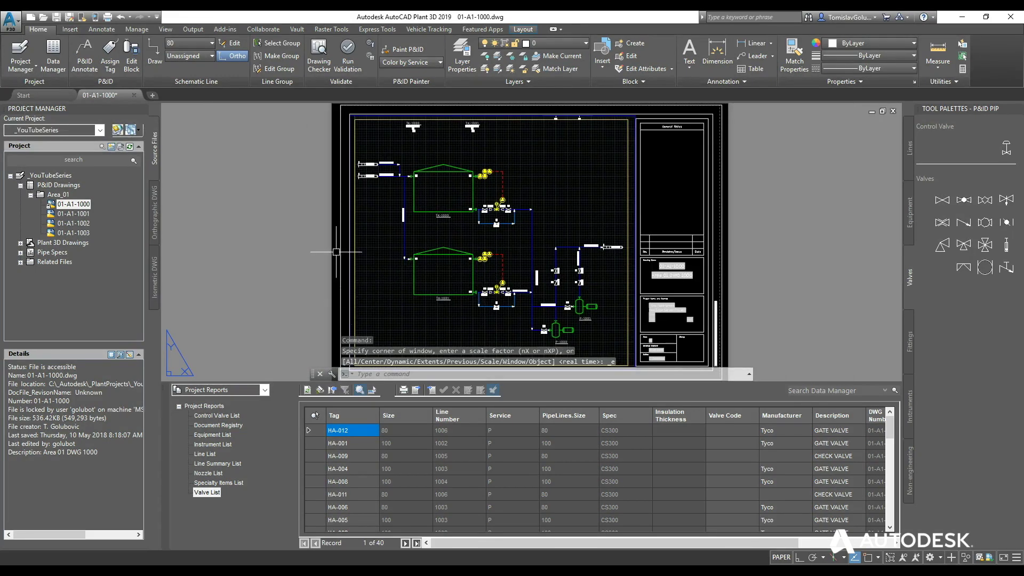
# Step: Close the Data Manager panel with Ctrl+4 and minimize AutoCAD Plant 3D
pyautogui.moveTo(284, 381); pyautogui.dragTo(284, 425)
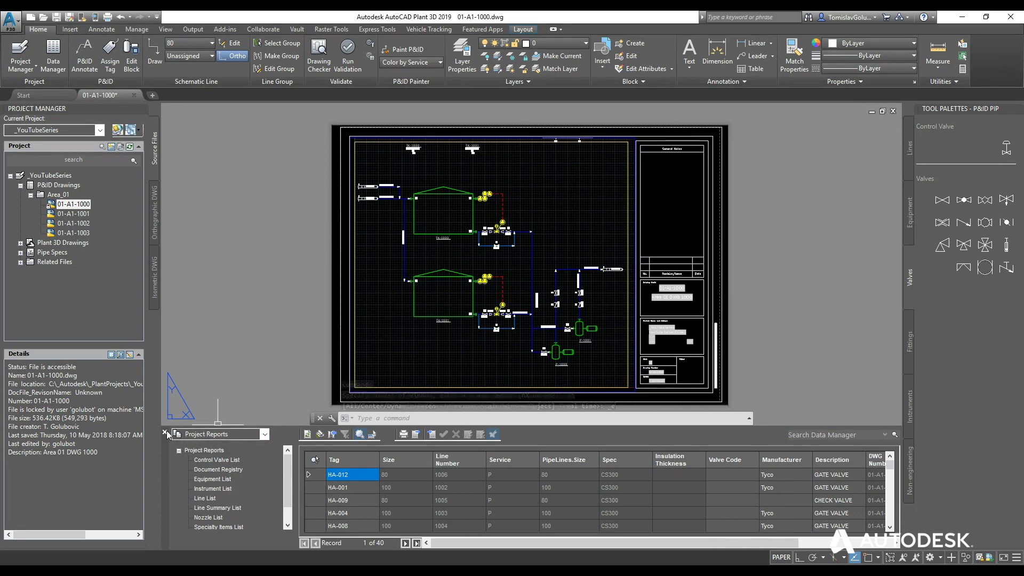
pyautogui.hotkey('ctrl', '4')
pyautogui.middleClick(241, 342)
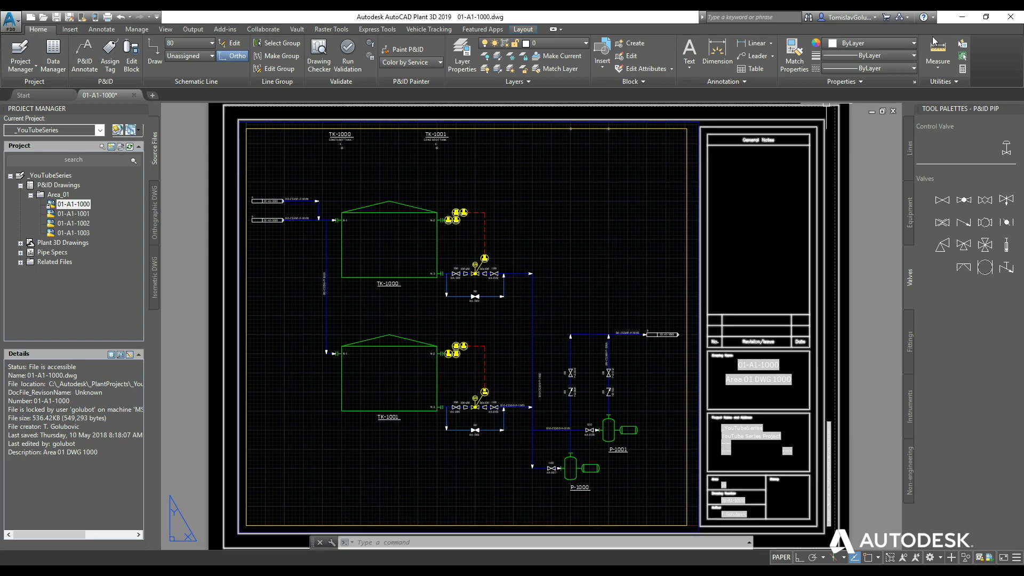
pyautogui.click(961, 16)
# Step: Open _Autodesk Apps > AECC, select Plant Report Creator, and maximize the window
pyautogui.doubleClick(26, 143)
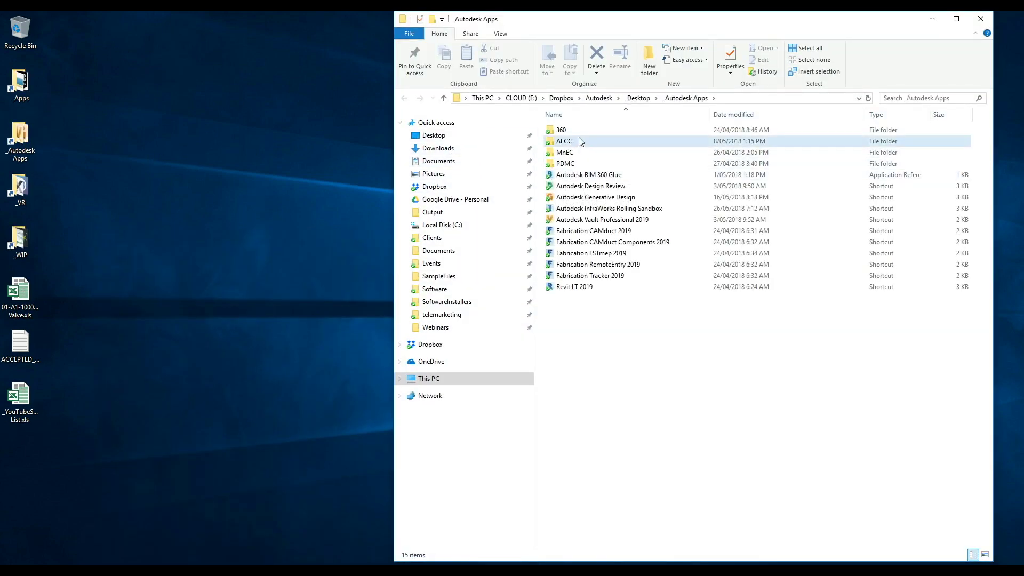
pyautogui.doubleClick(578, 141)
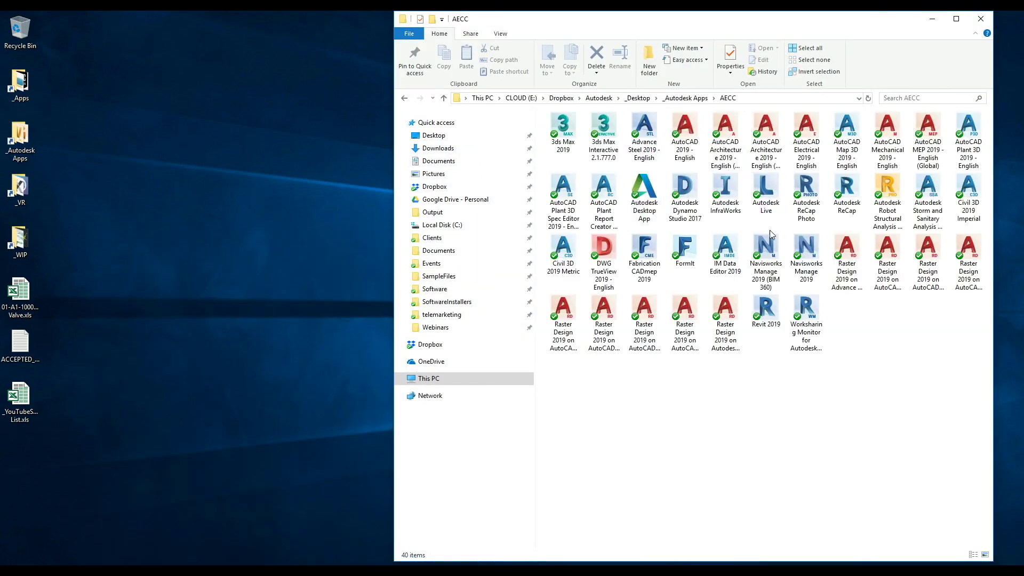
pyautogui.click(606, 198)
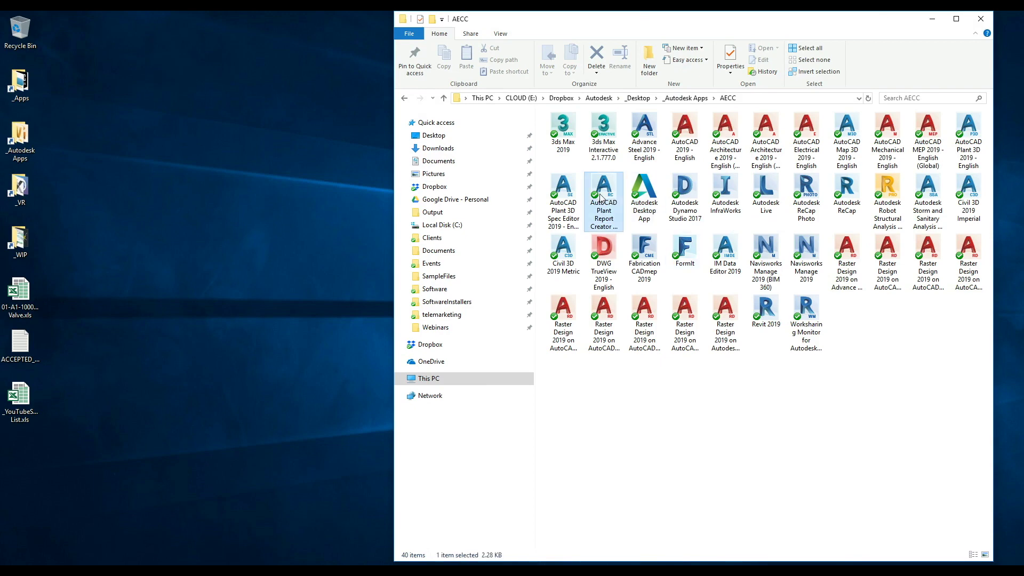
pyautogui.click(960, 21)
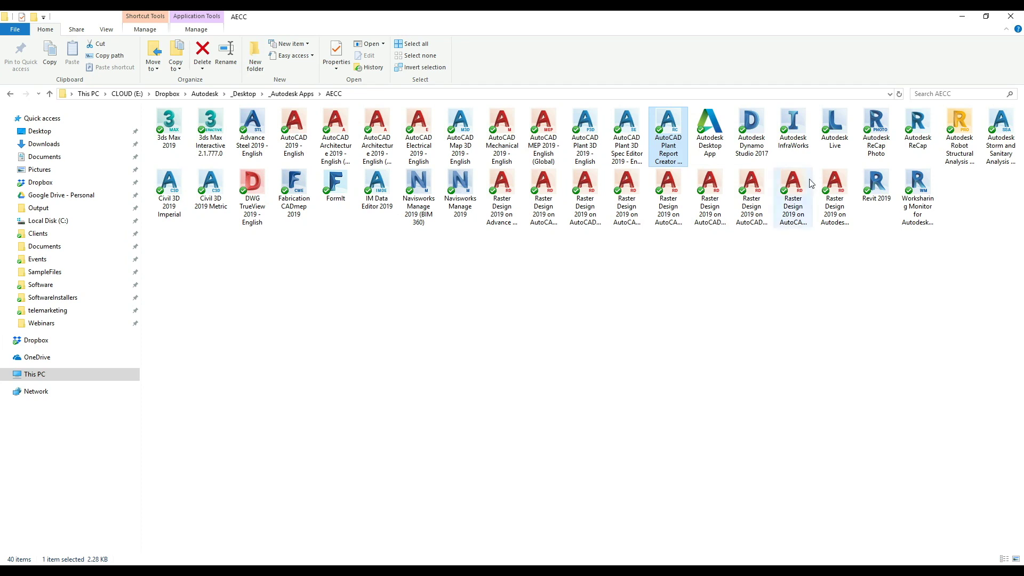
# Step: Close the AECC folder window to return to the 01-A1-1000 drawing
pyautogui.click(1010, 16)
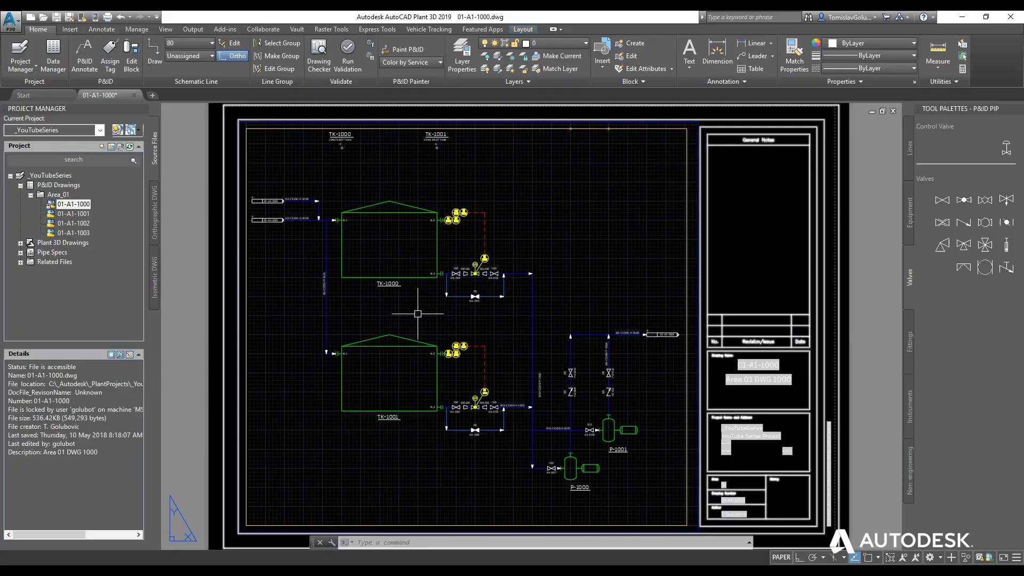